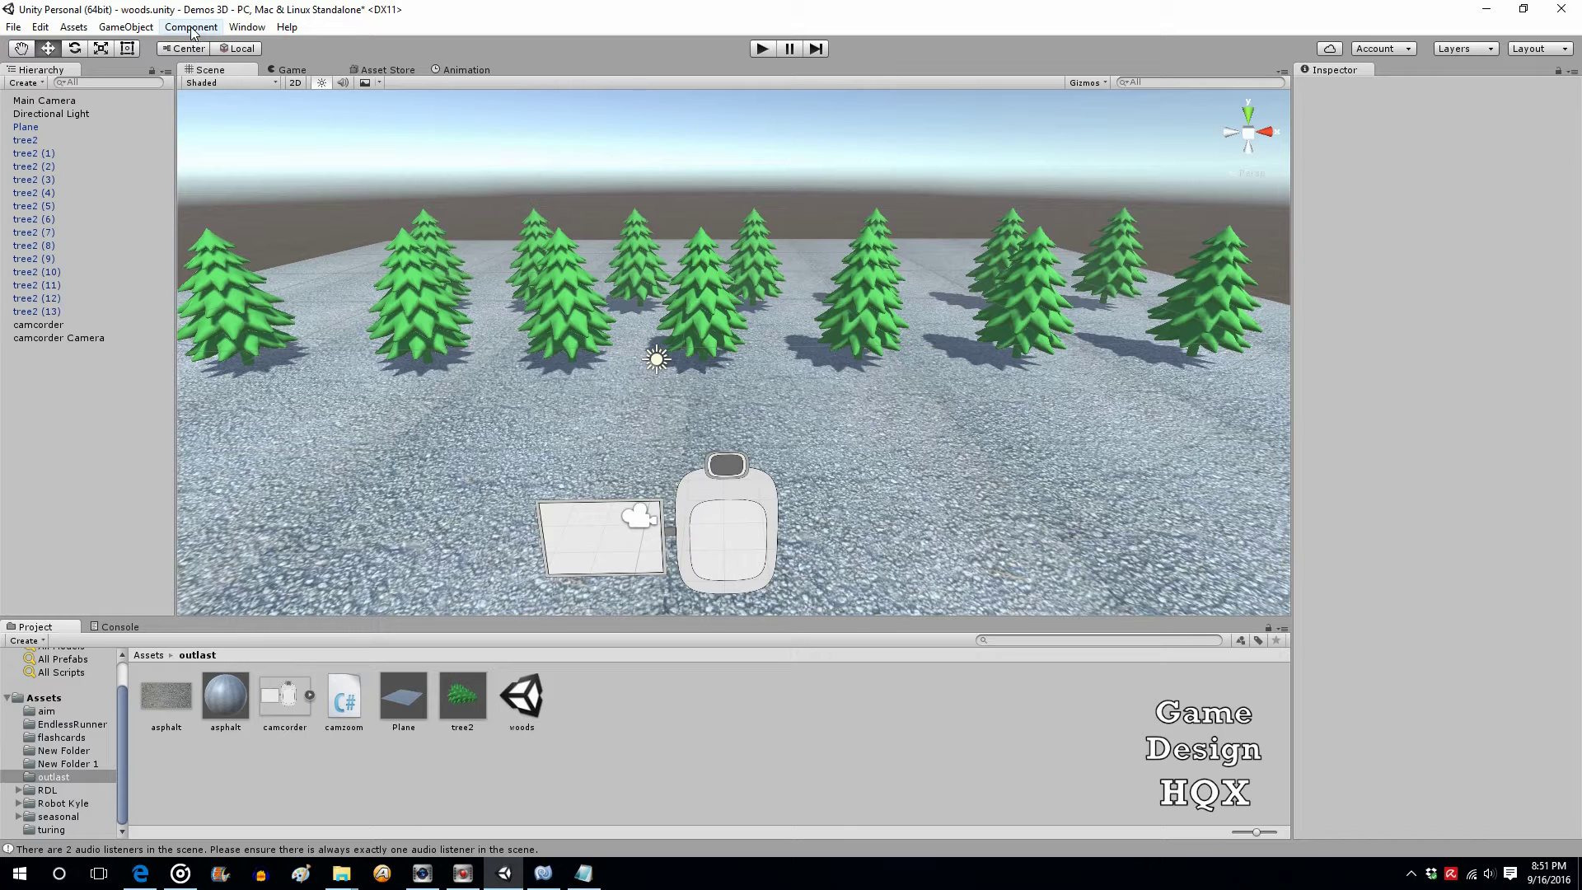
# Step: Open the Lighting window from the Window menu to show the Default-Skybox environment settings
pyautogui.click(247, 27)
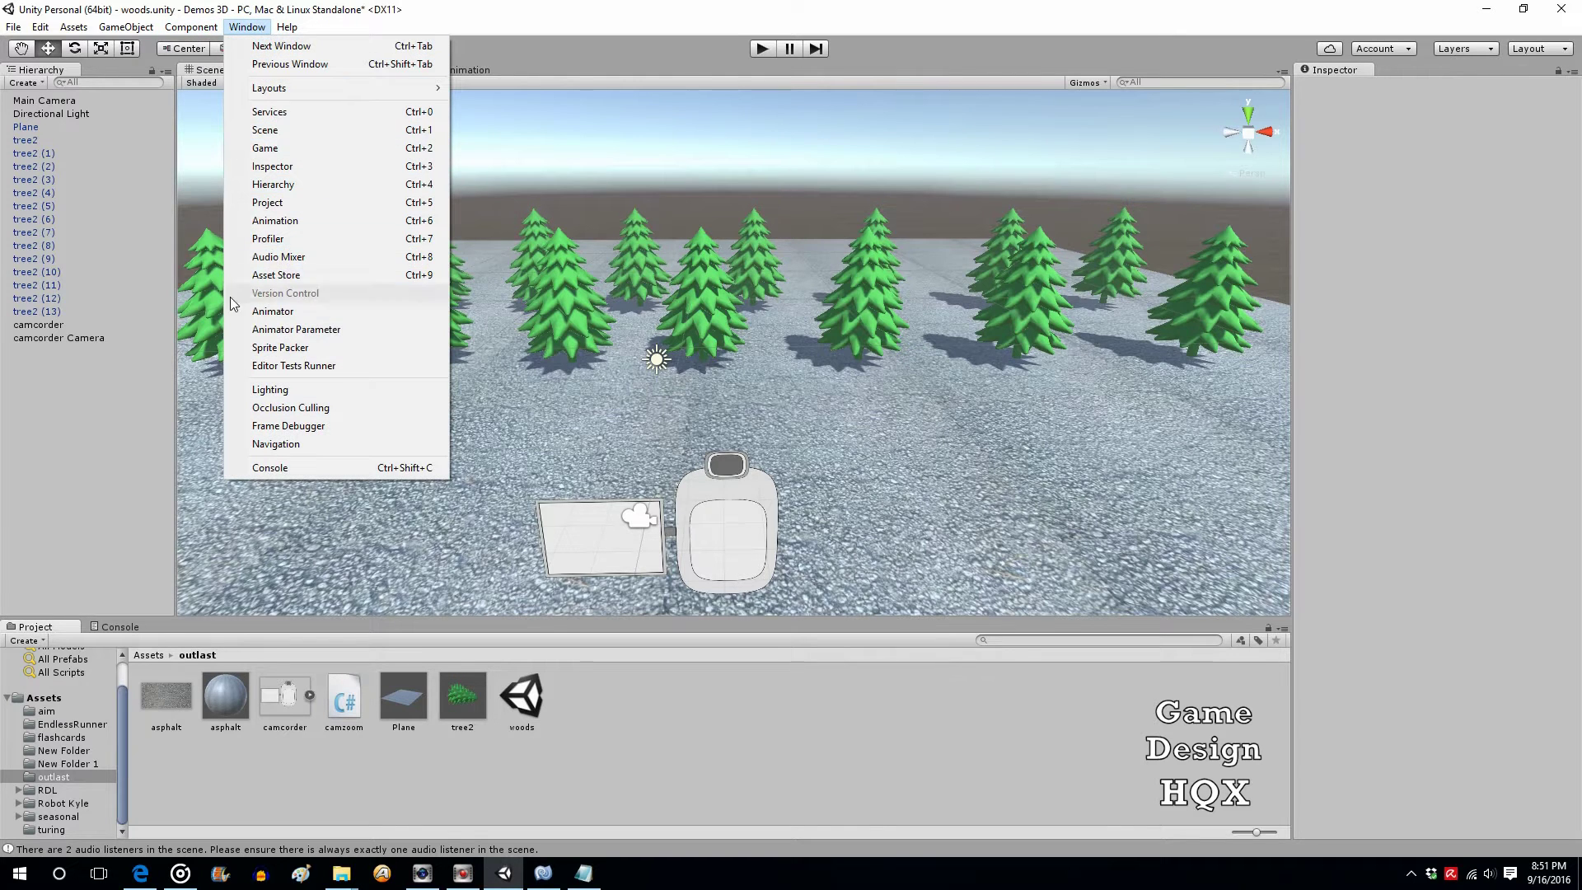
pyautogui.click(256, 390)
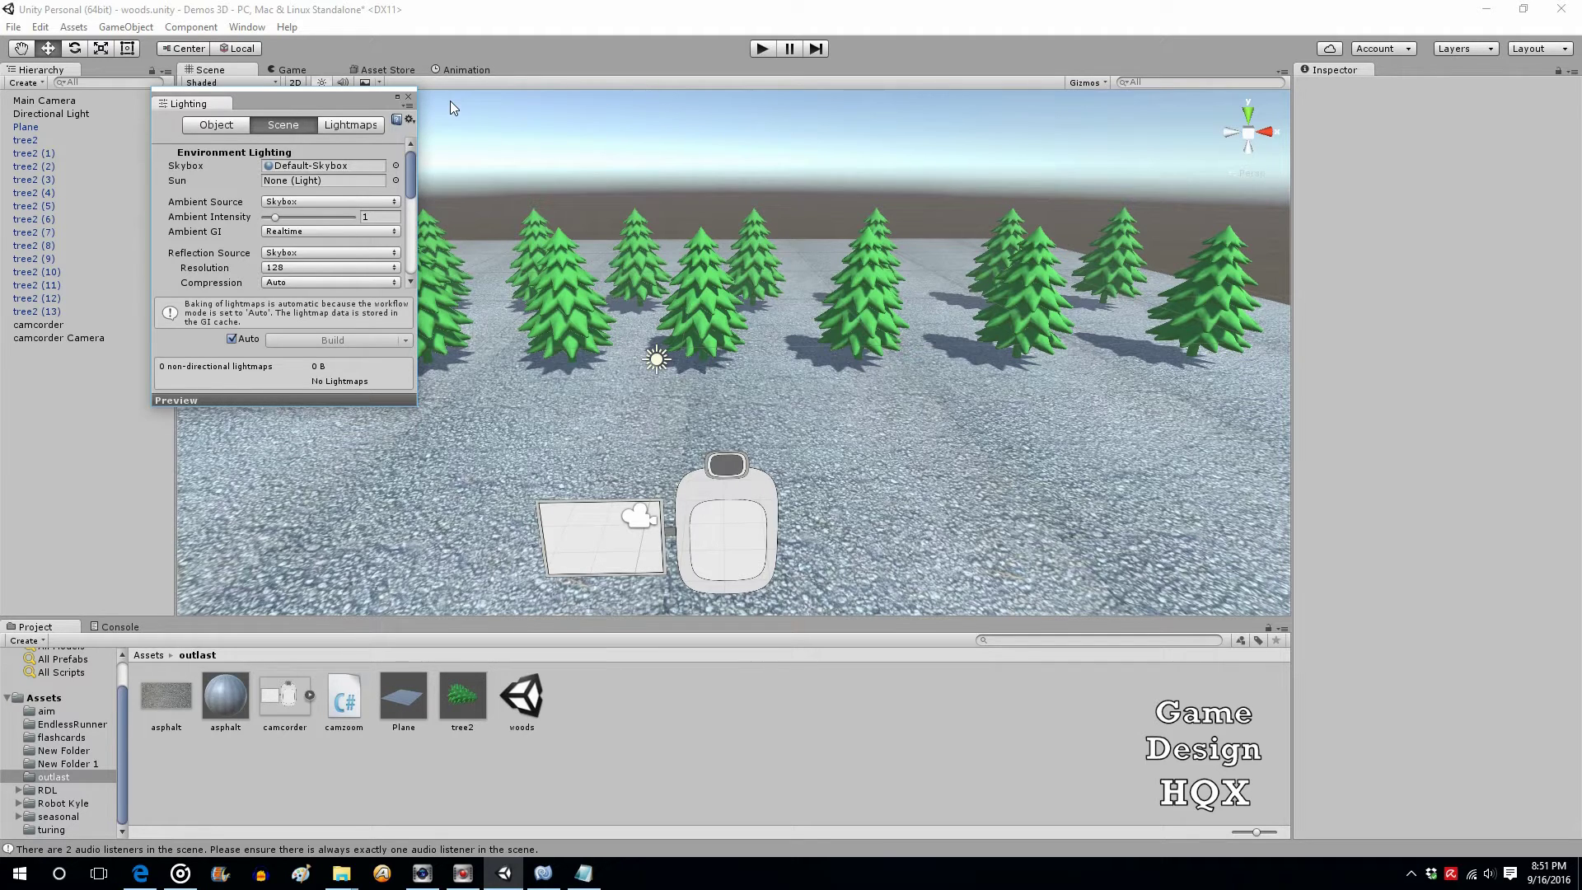
# Step: Create a new material named nightsky in the outlast folder
pyautogui.rightClick(642, 701)
pyautogui.moveTo(728, 399)
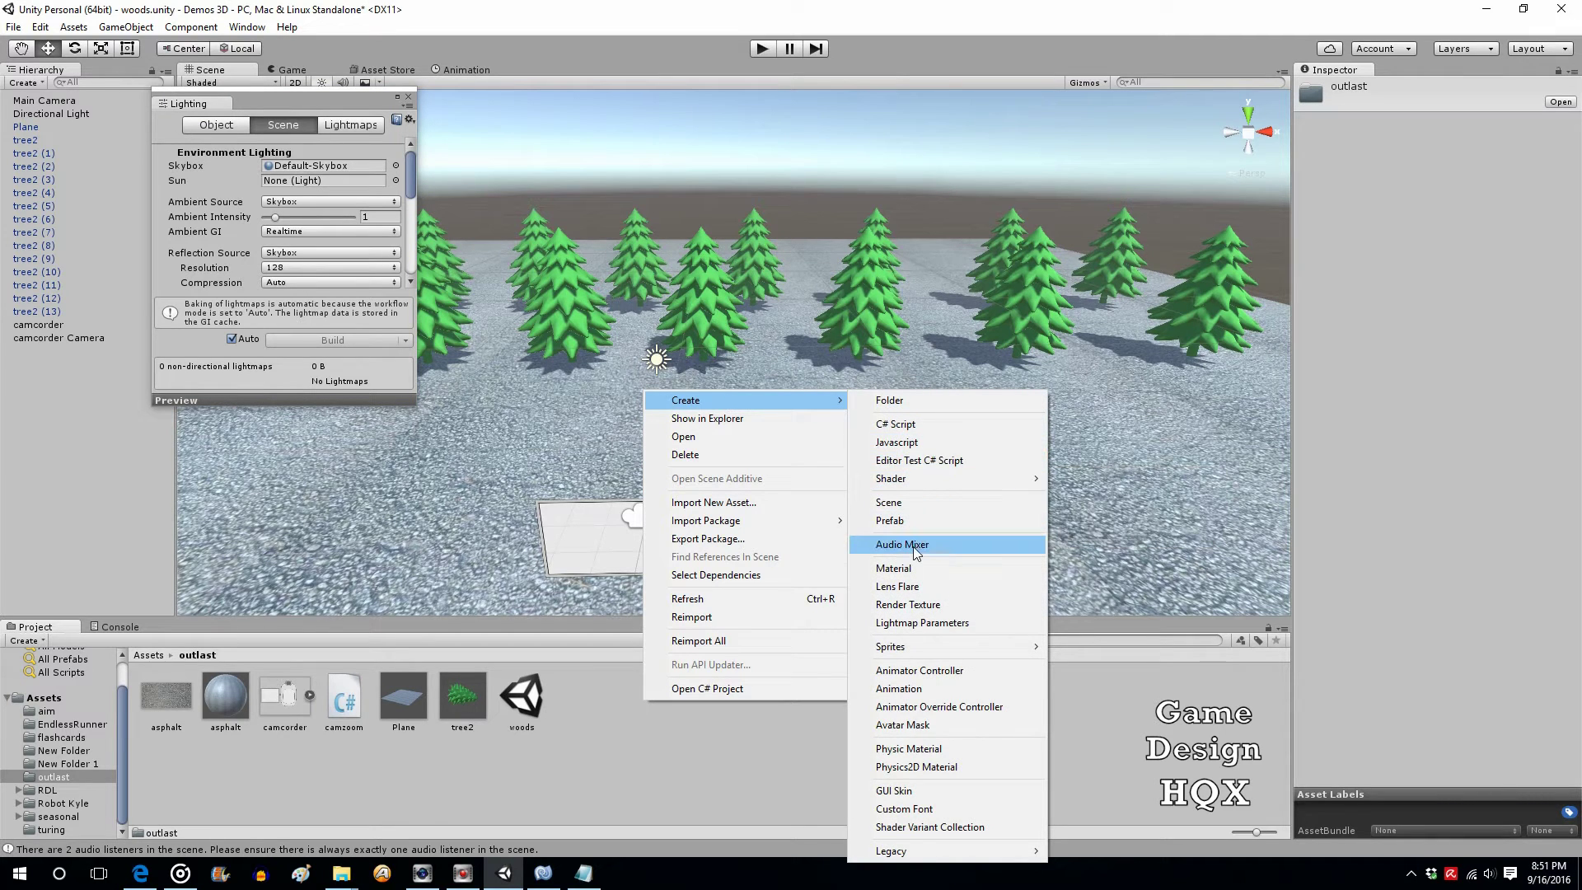
pyautogui.click(918, 569)
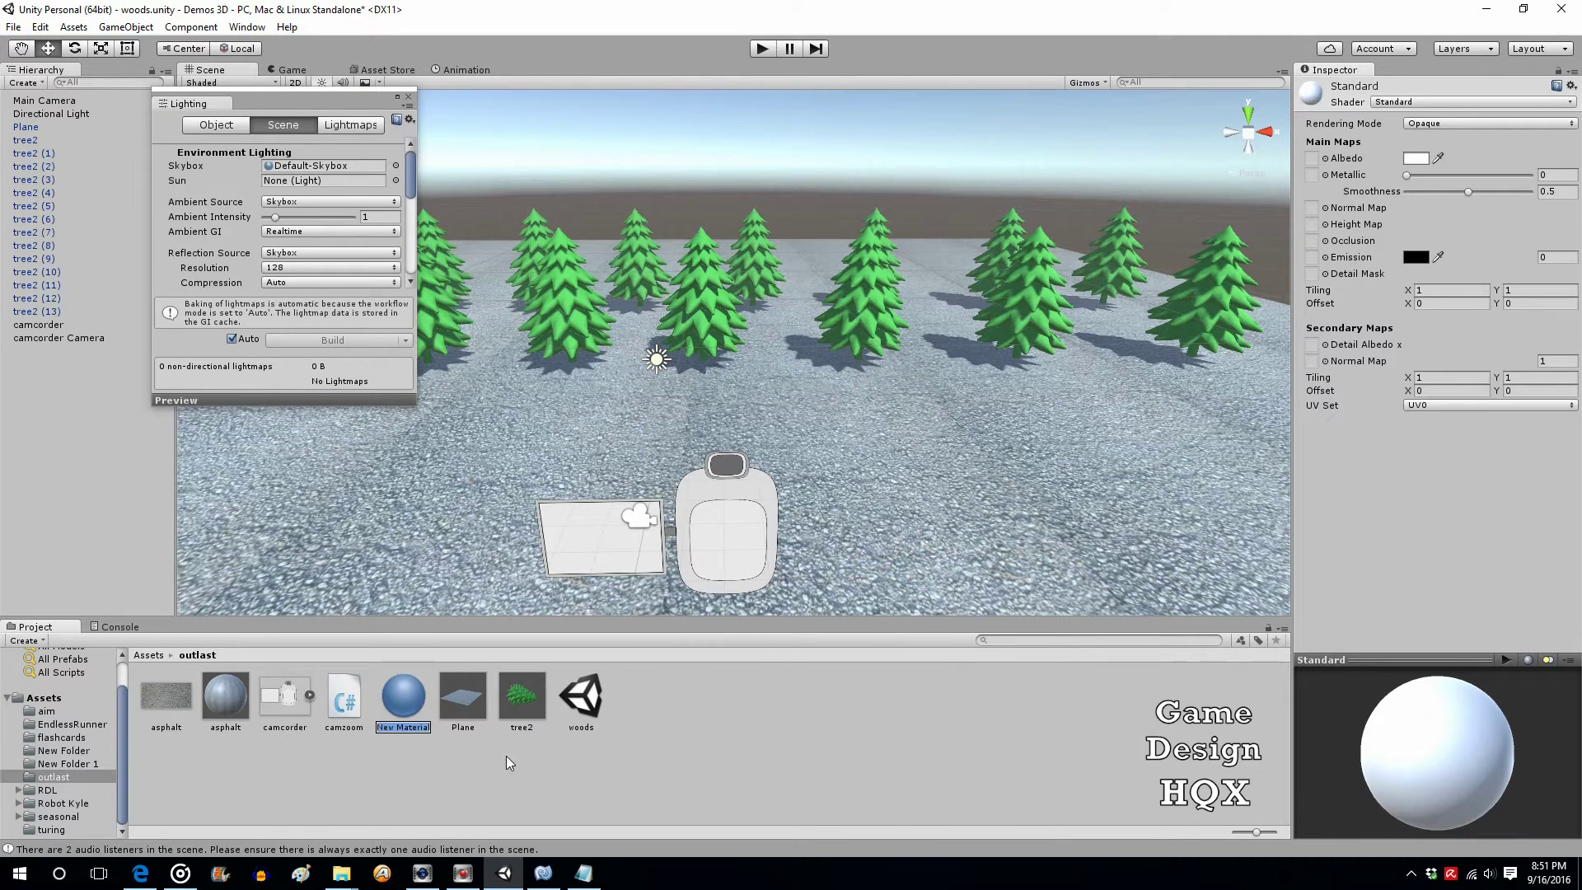
pyautogui.write('nightsky')
pyautogui.click(506, 755)
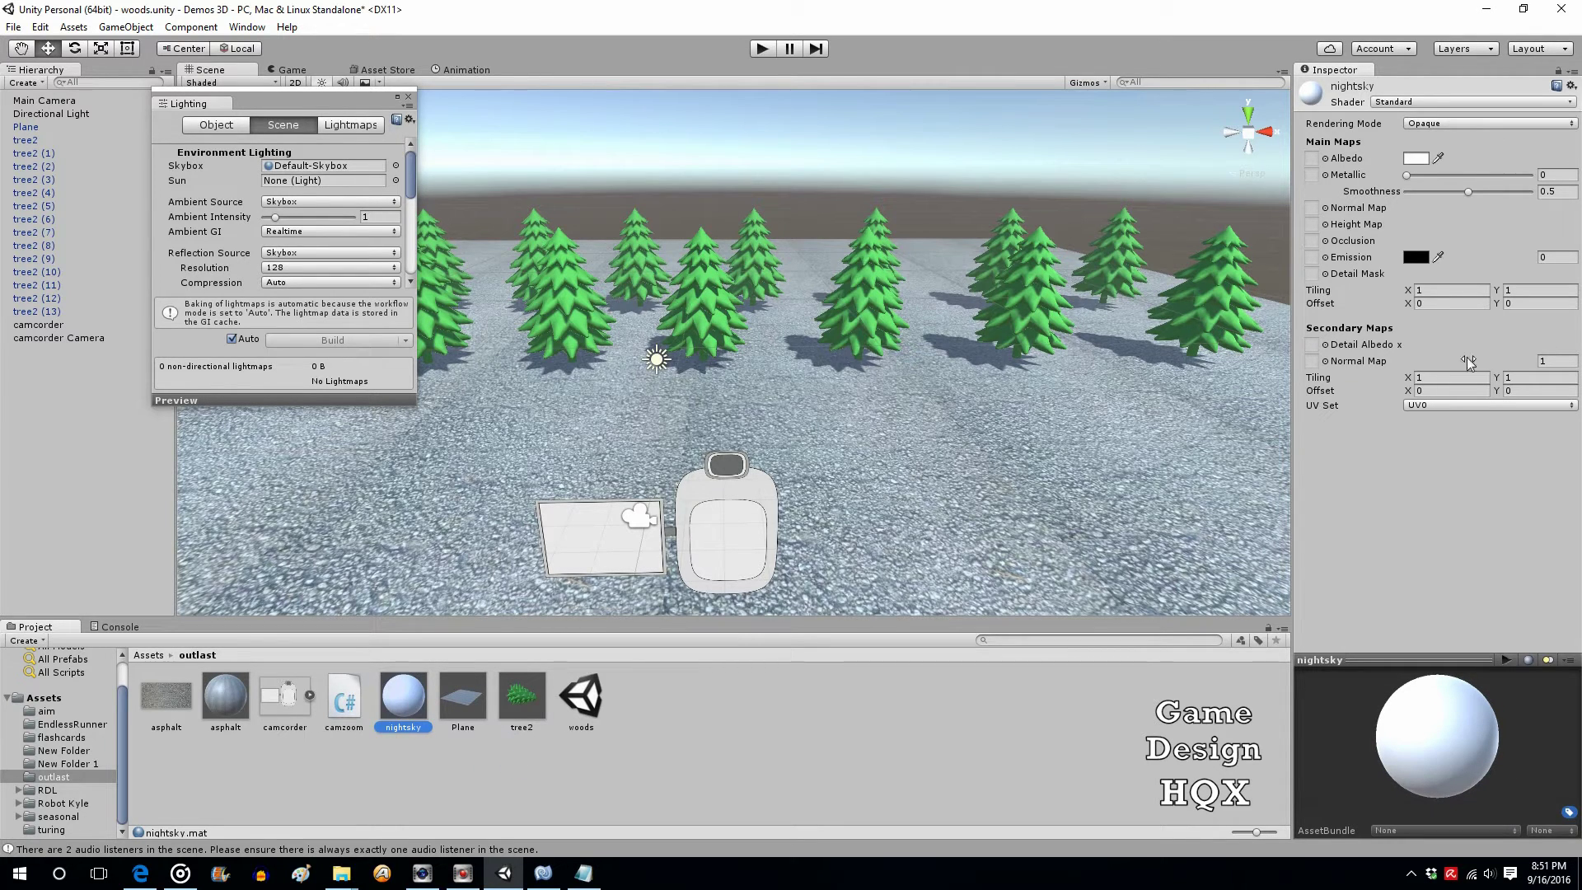
# Step: Set the nightsky material's shader to Skybox/Procedural
pyautogui.click(1424, 106)
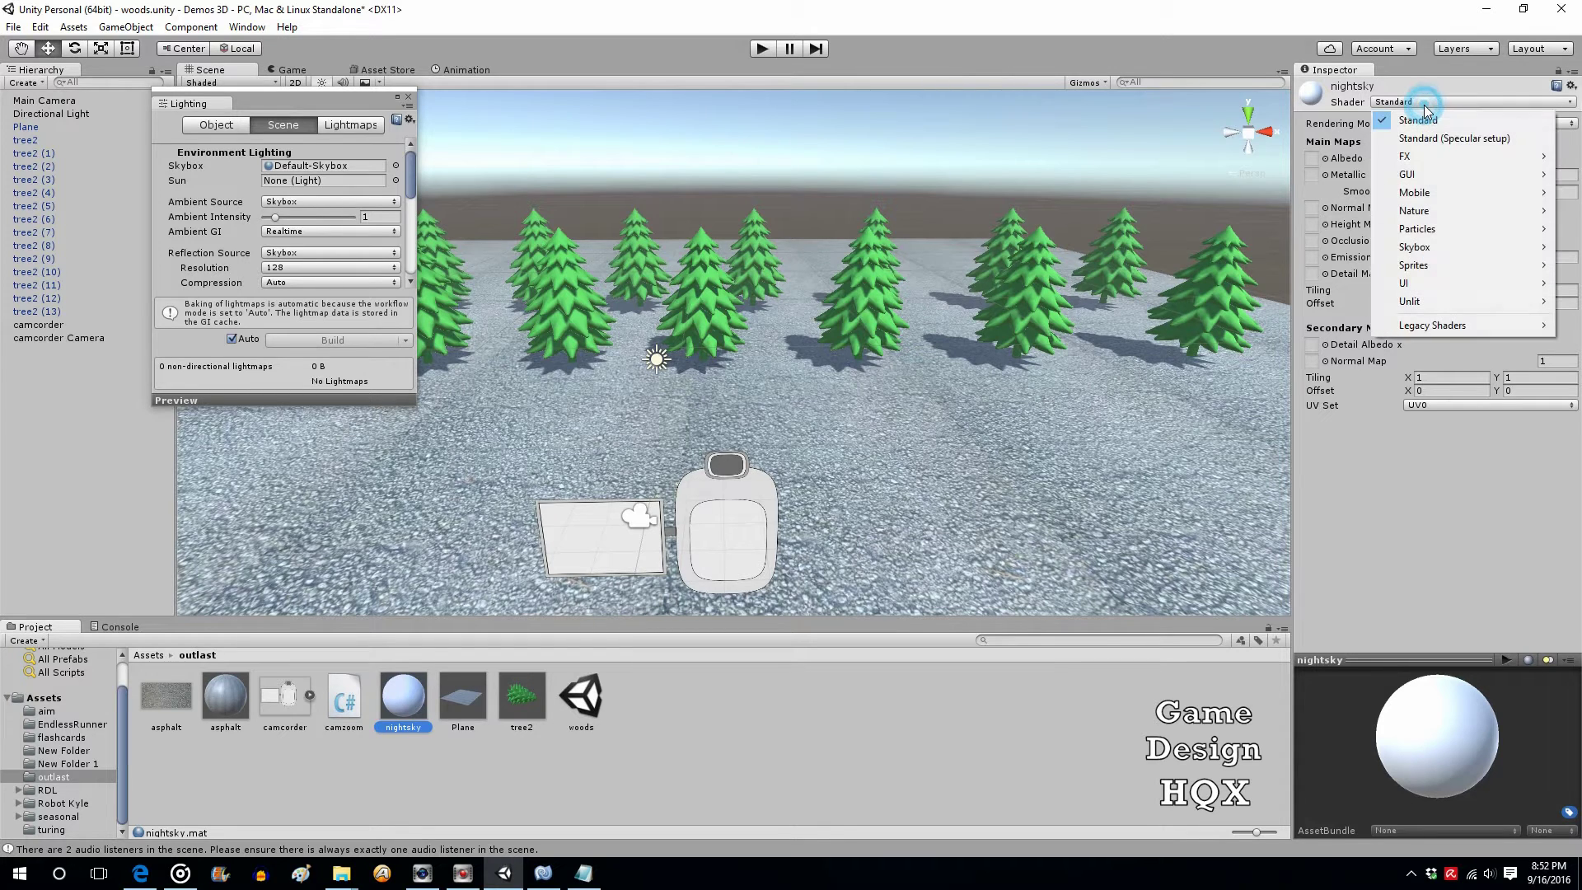
pyautogui.moveTo(1428, 253)
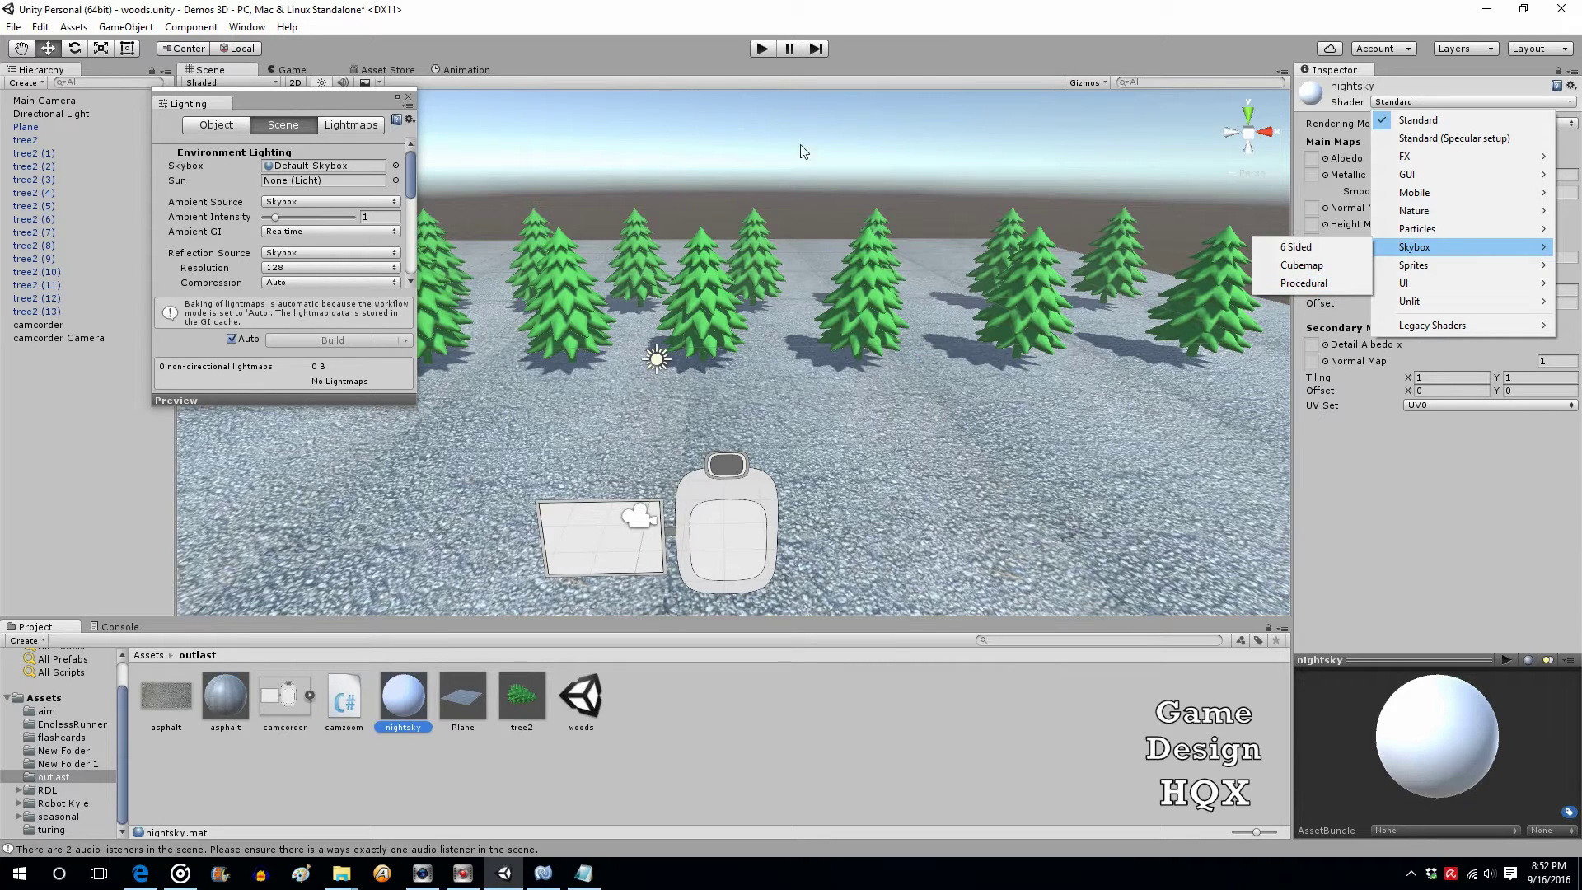
pyautogui.click(1303, 283)
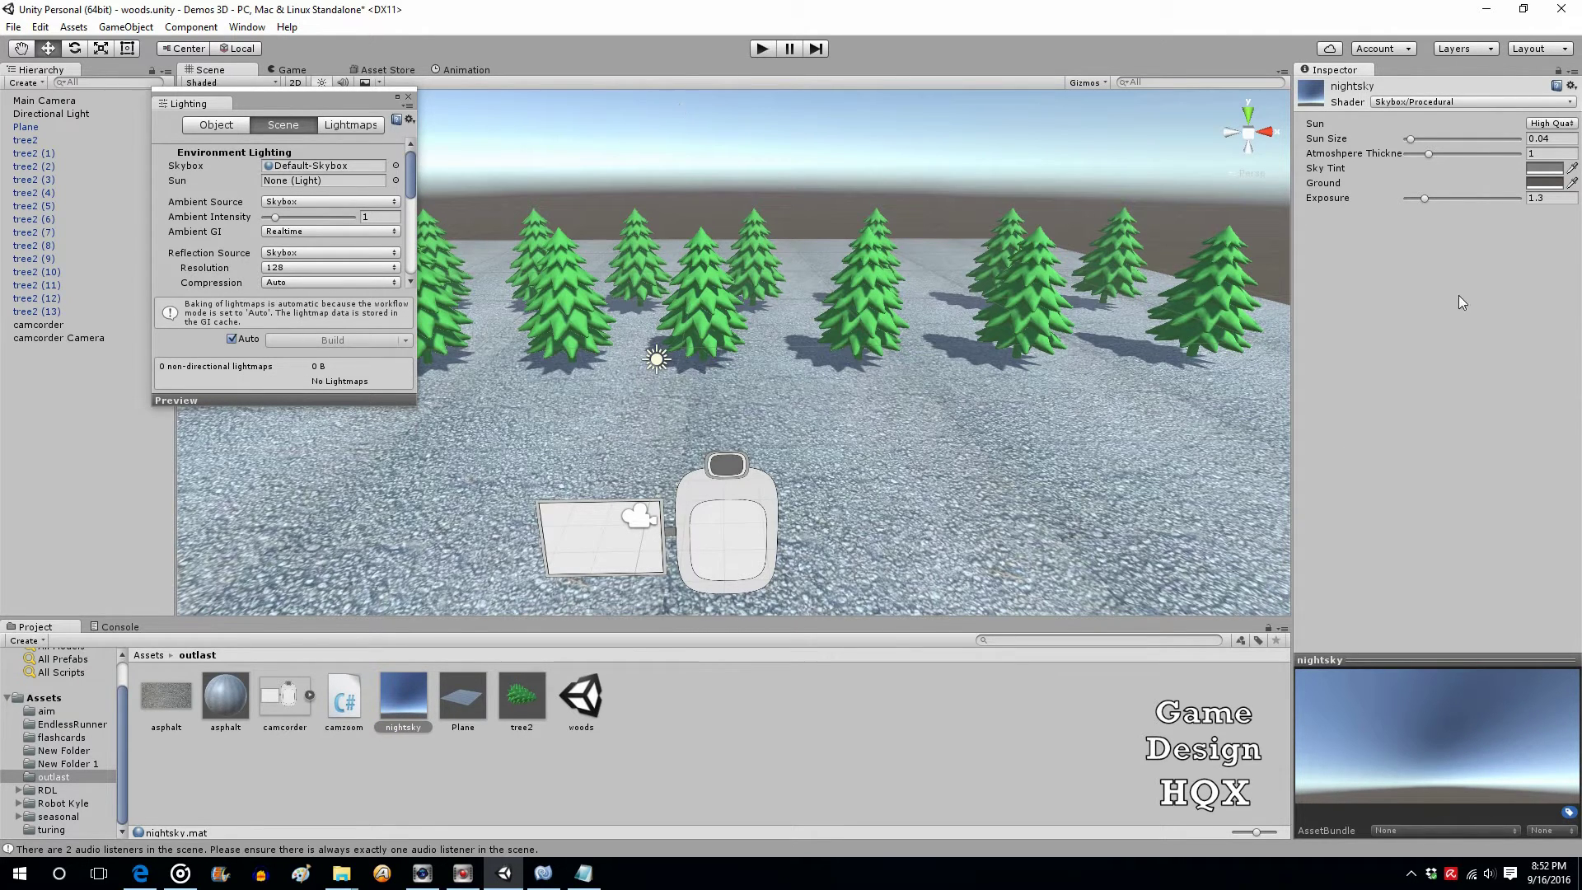
# Step: Give nightsky exposure 0.42, a blue sky tint and atmosphere thickness 0.56
pyautogui.moveTo(1425, 198); pyautogui.dragTo(1412, 200)
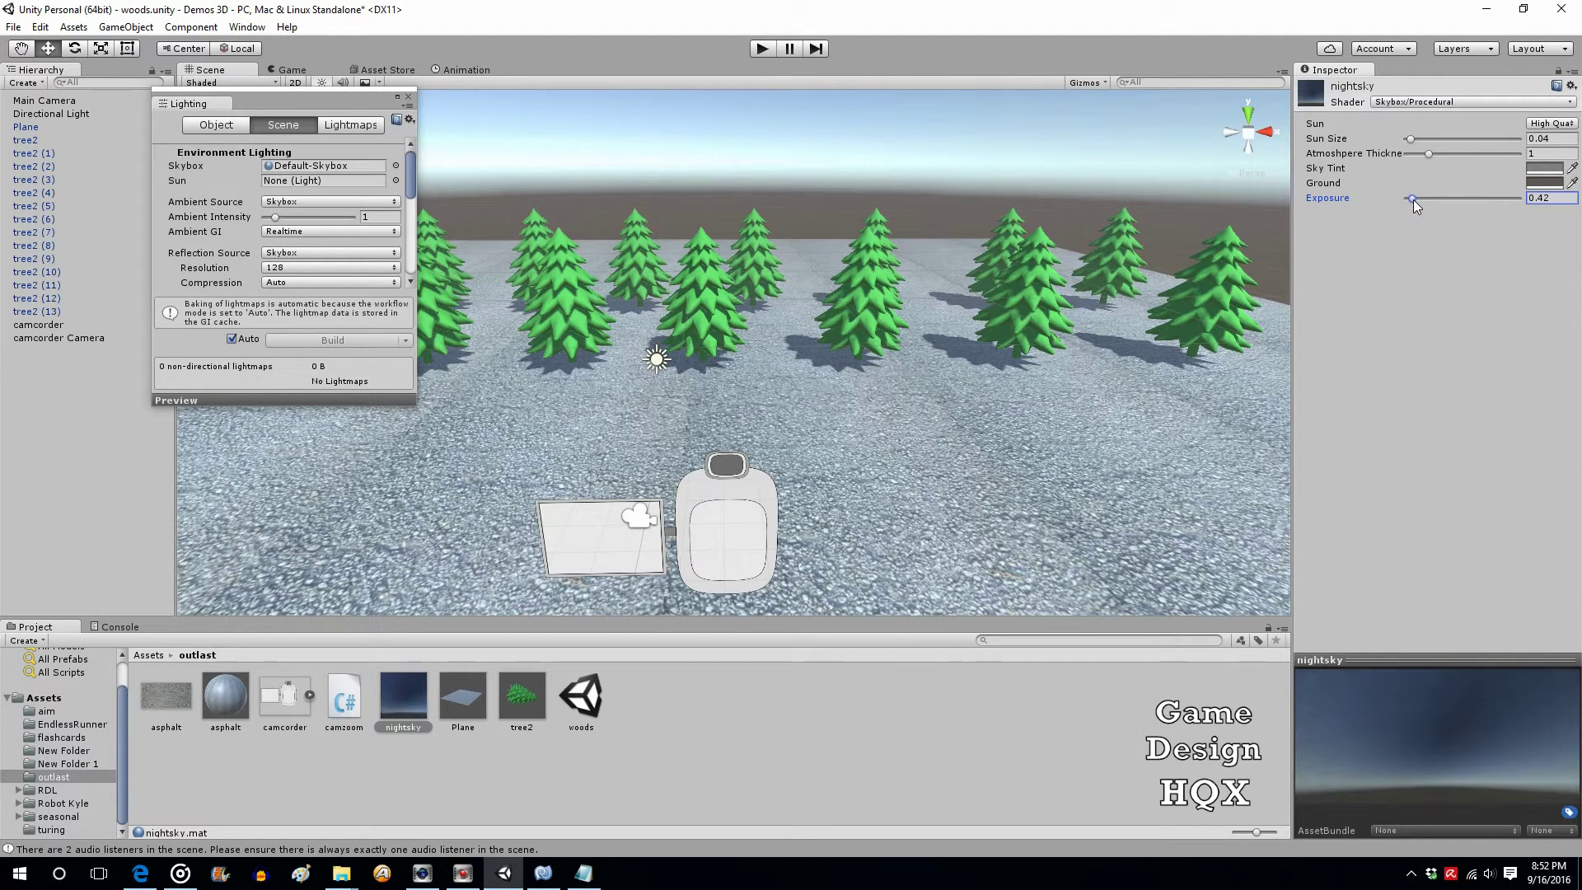
pyautogui.click(1543, 169)
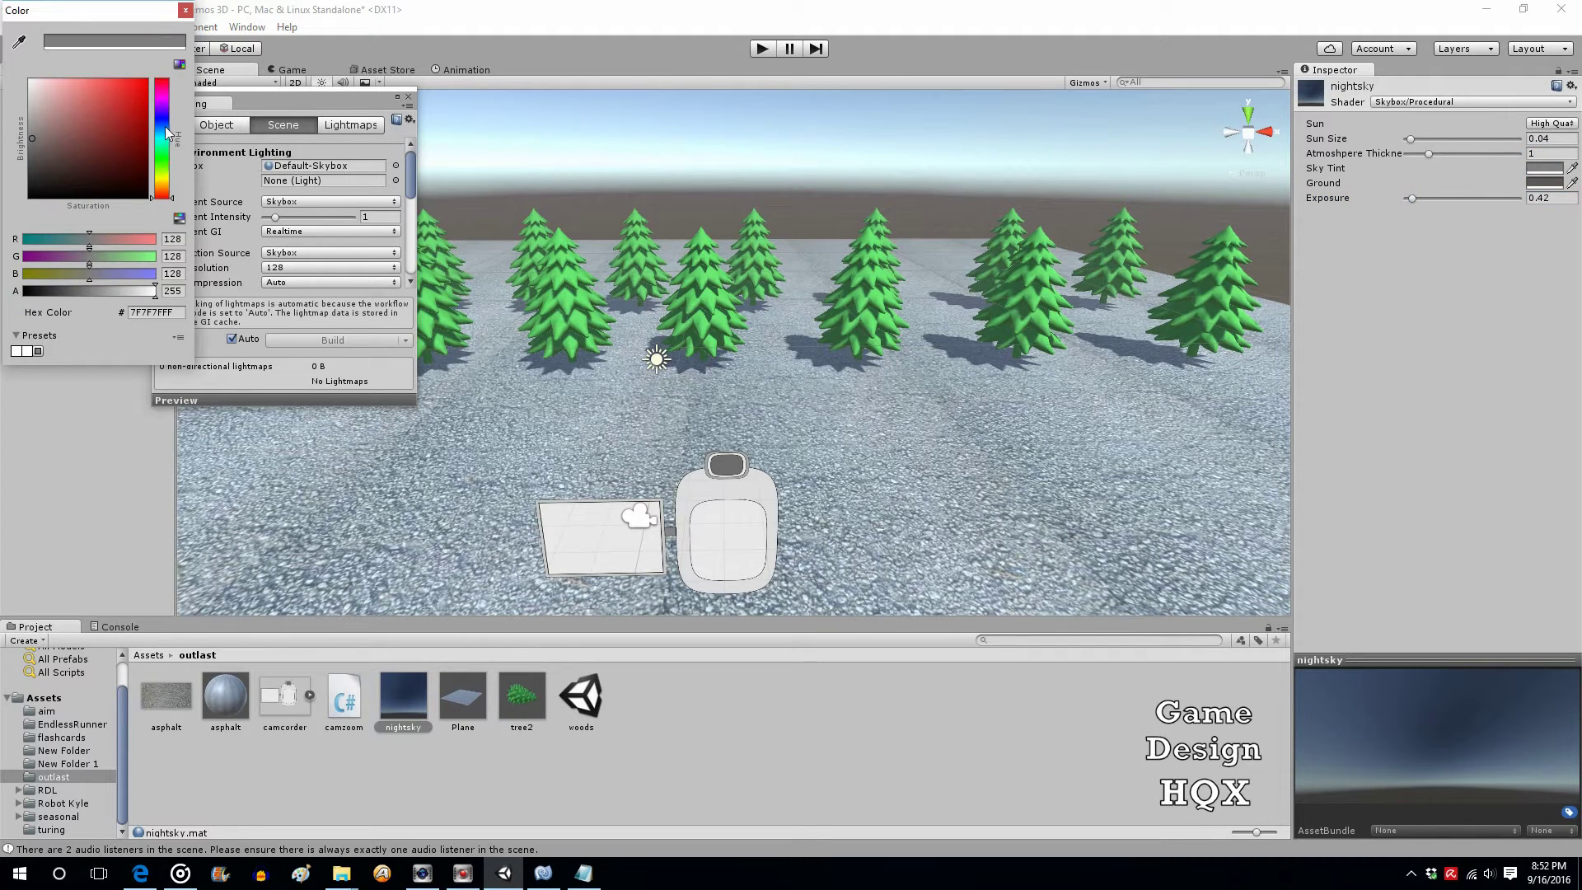
pyautogui.moveTo(98, 123); pyautogui.dragTo(139, 116)
pyautogui.click(186, 11)
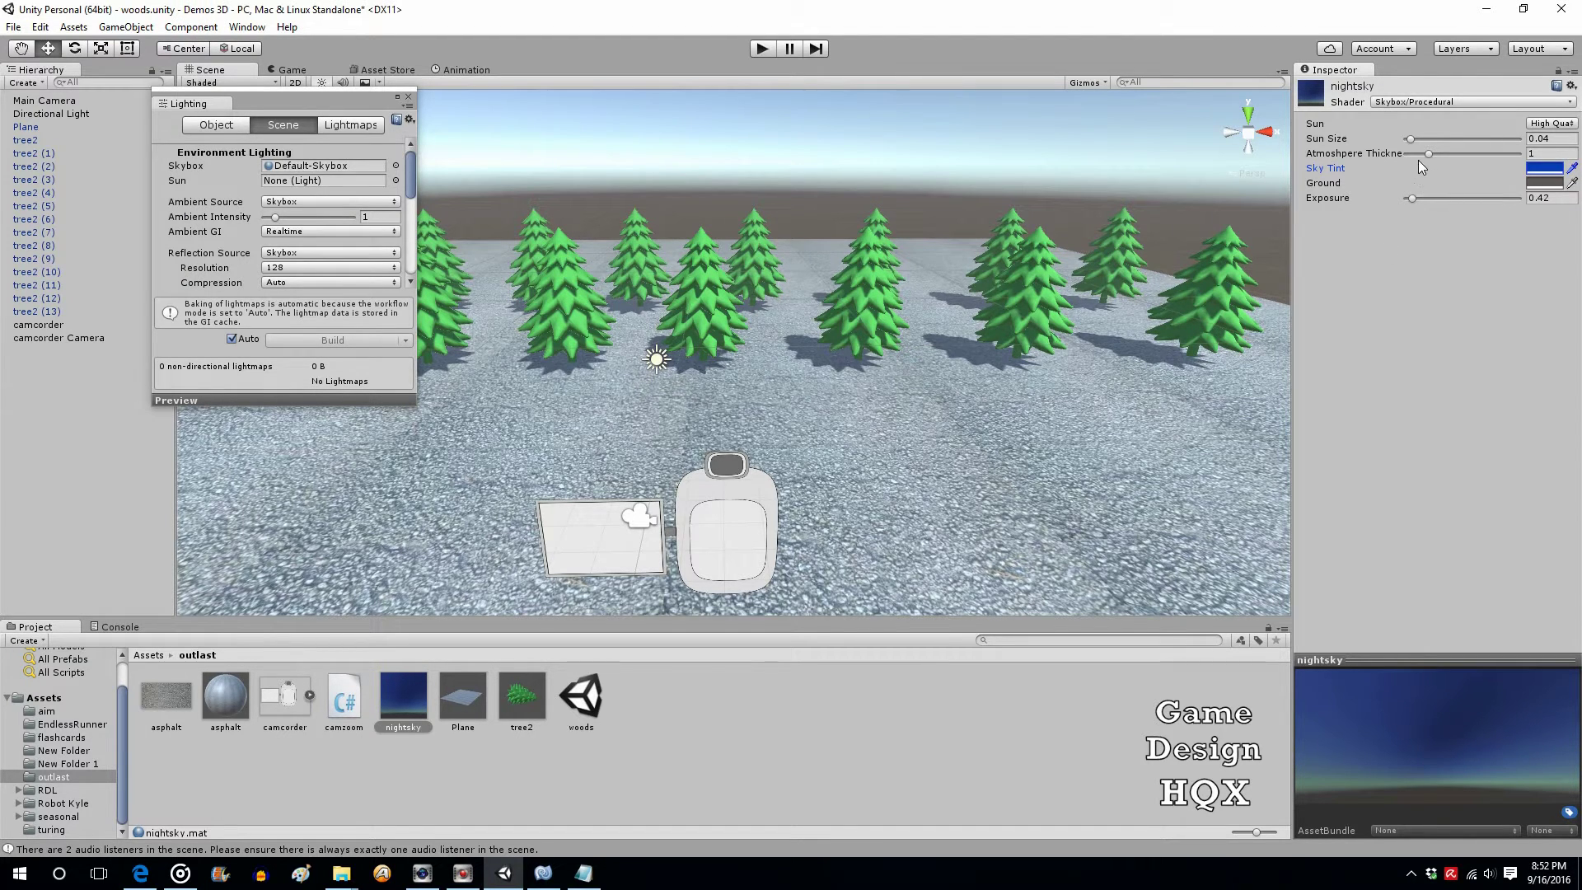
pyautogui.moveTo(1426, 155); pyautogui.dragTo(1419, 155)
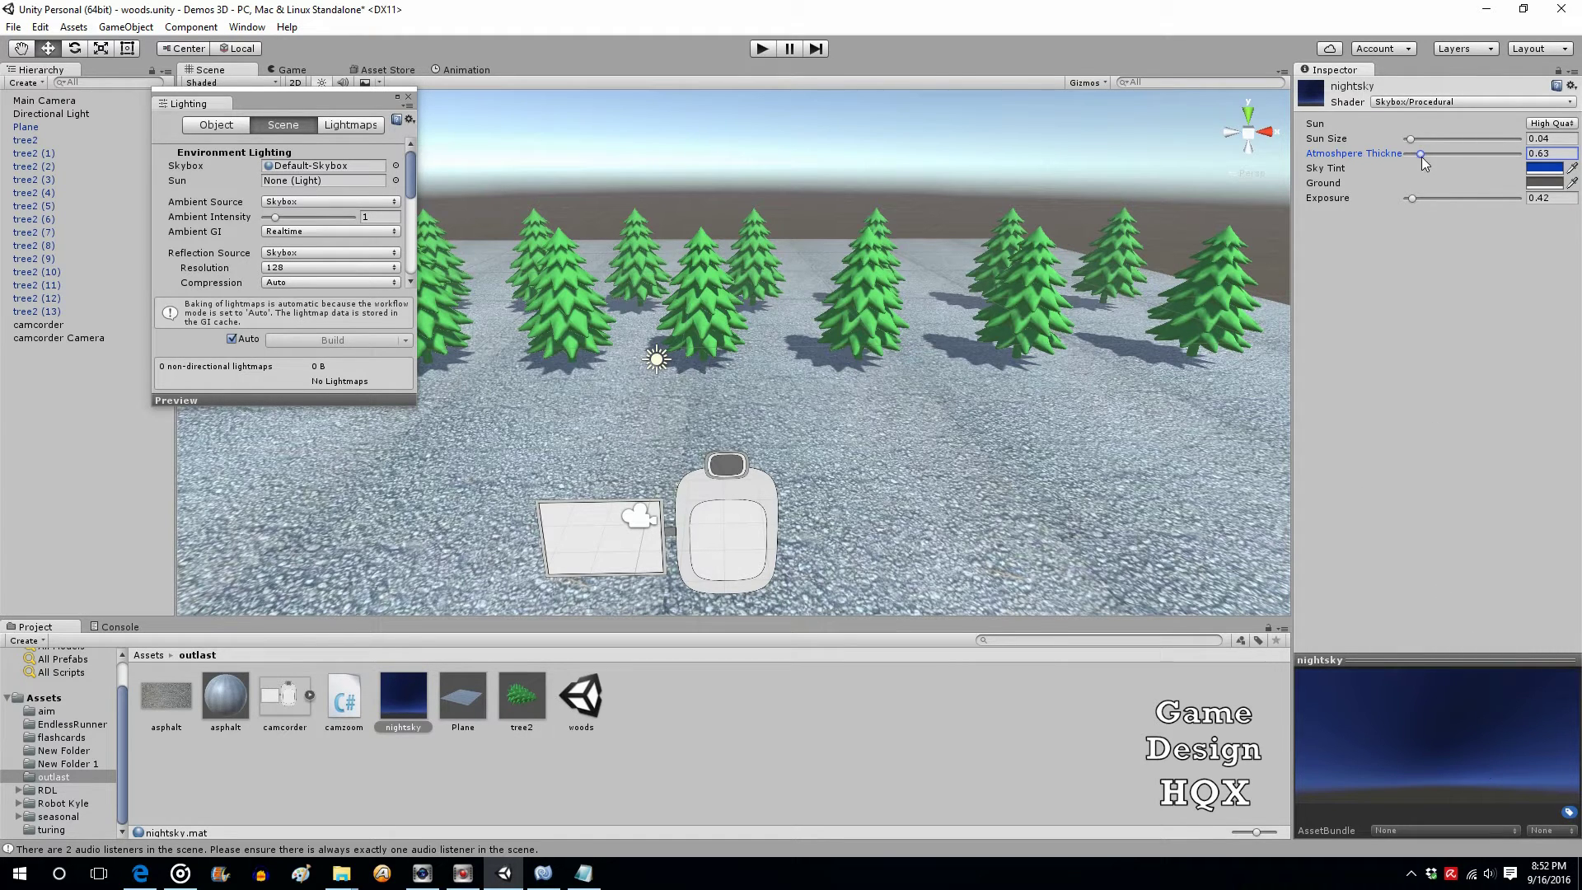
pyautogui.moveTo(1421, 155); pyautogui.dragTo(1418, 155)
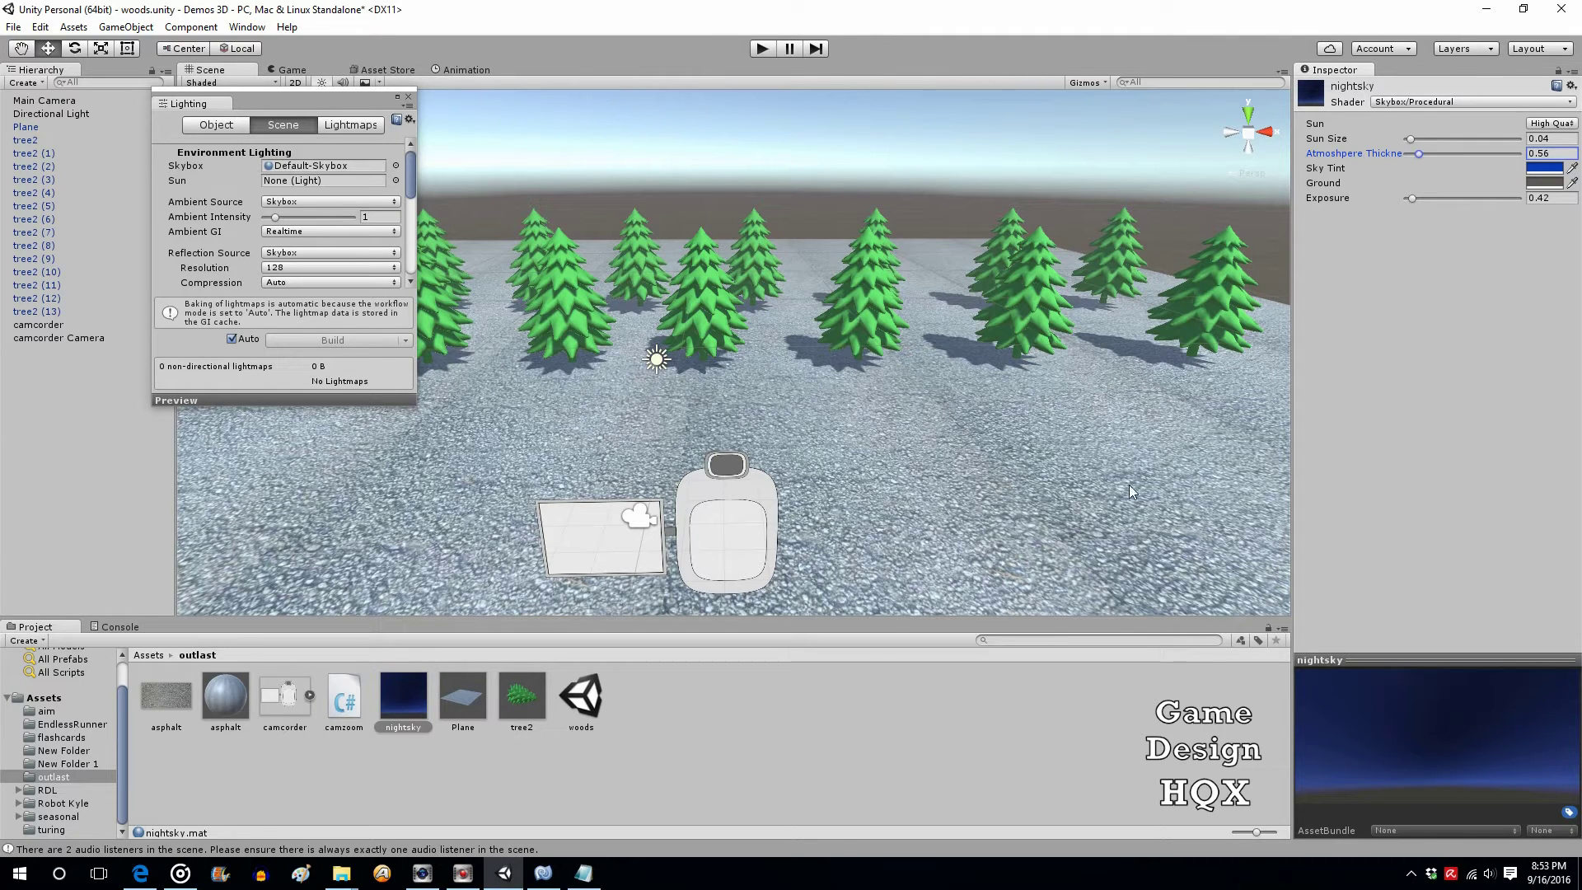
# Step: Assign the nightsky material as the scene's skybox in the Lighting settings
pyautogui.click(713, 705)
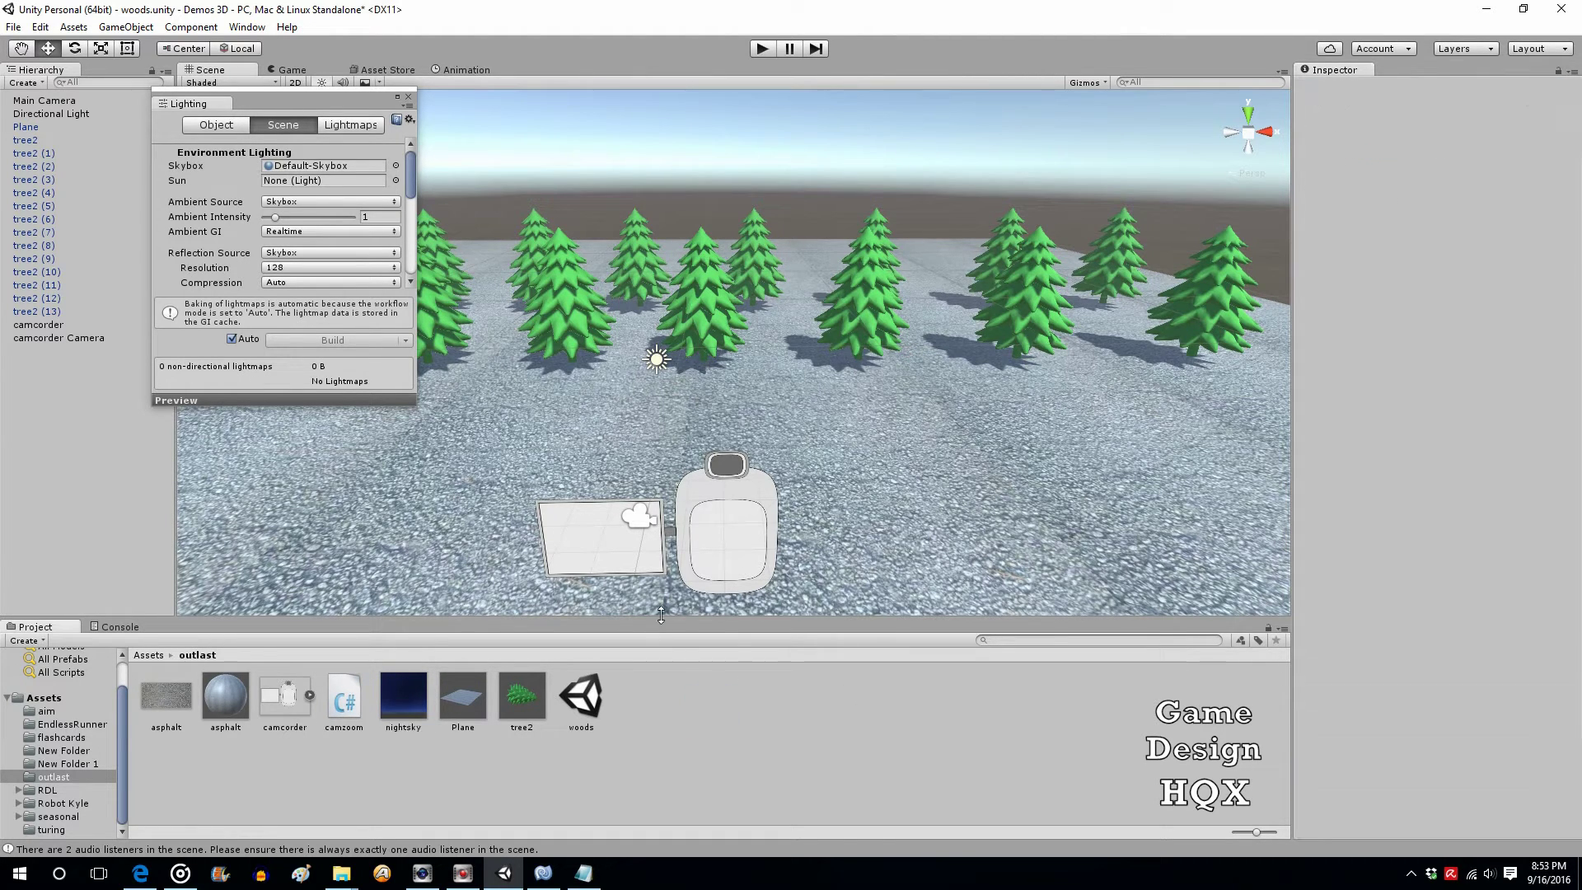
pyautogui.click(396, 164)
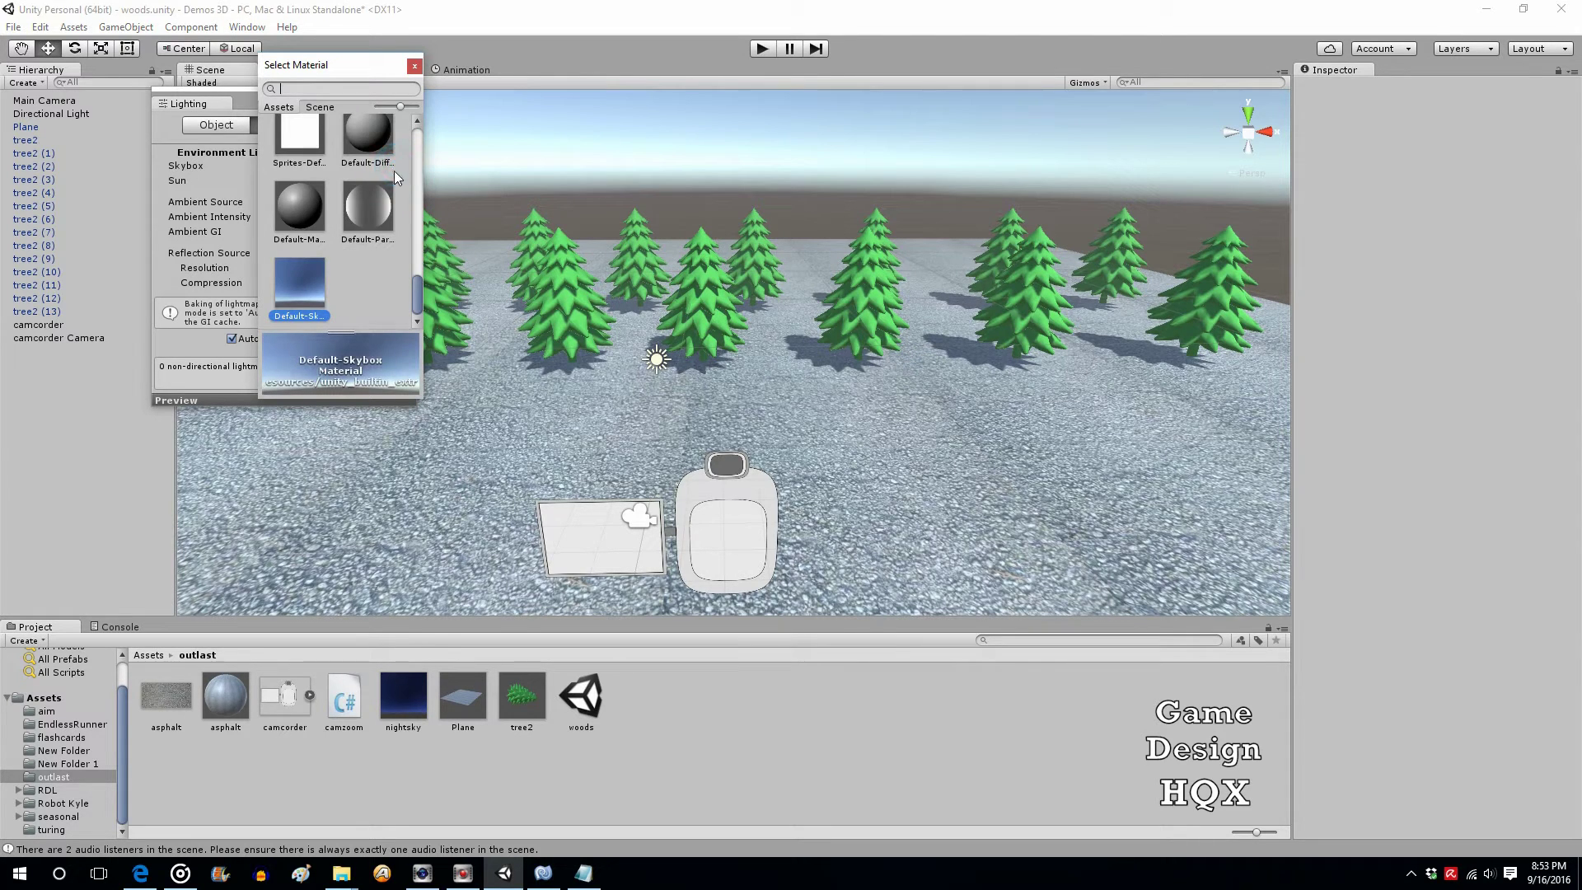
pyautogui.scroll(6, 349, 271)
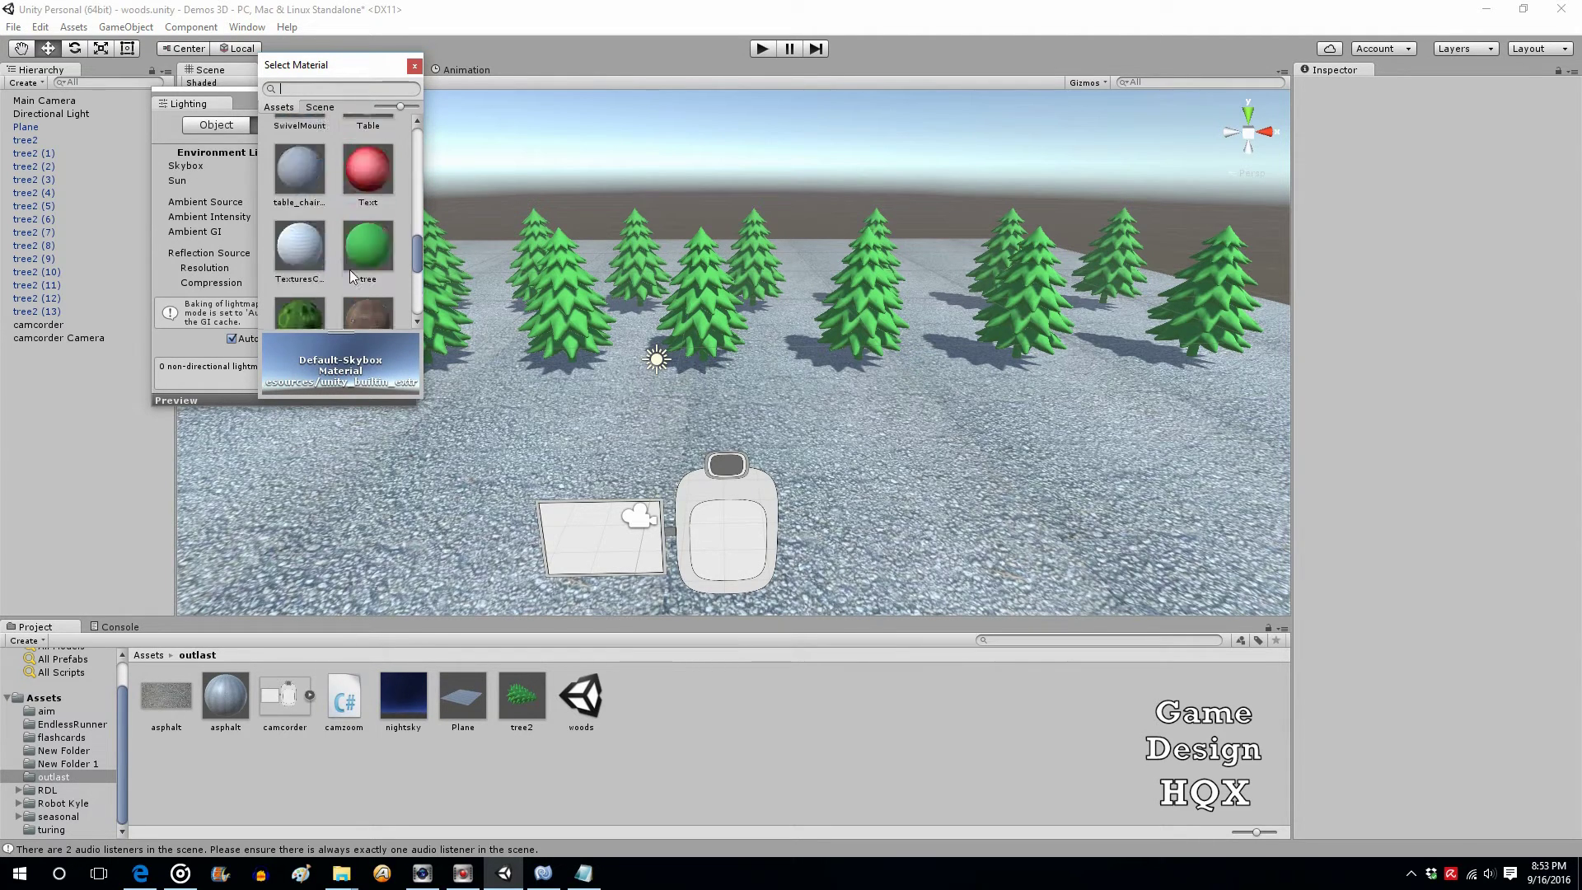
pyautogui.scroll(6, 349, 269)
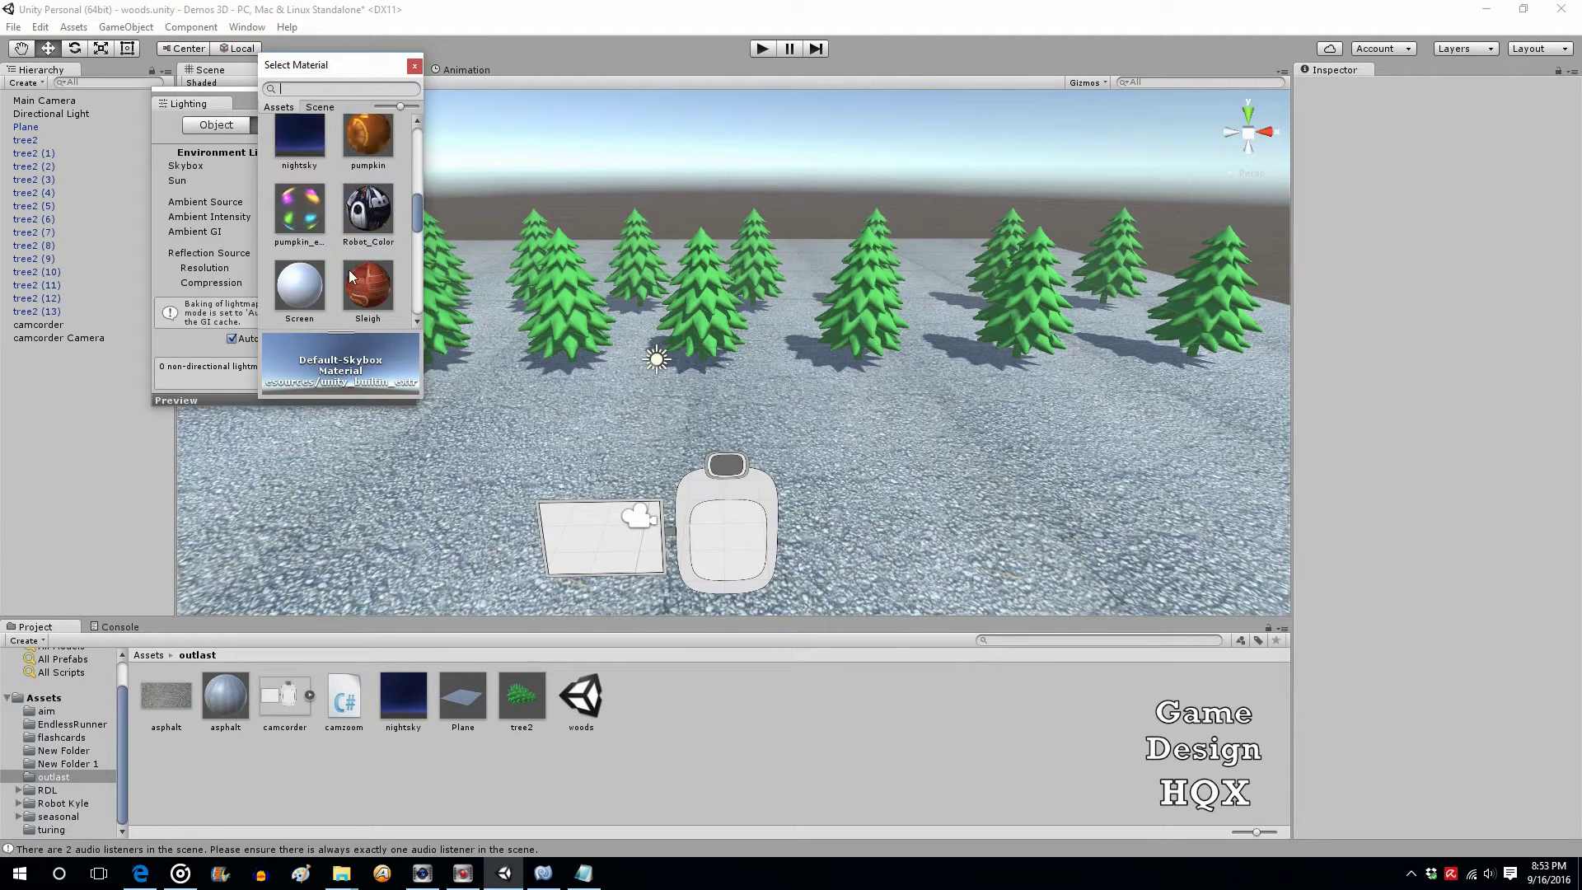
pyautogui.click(300, 189)
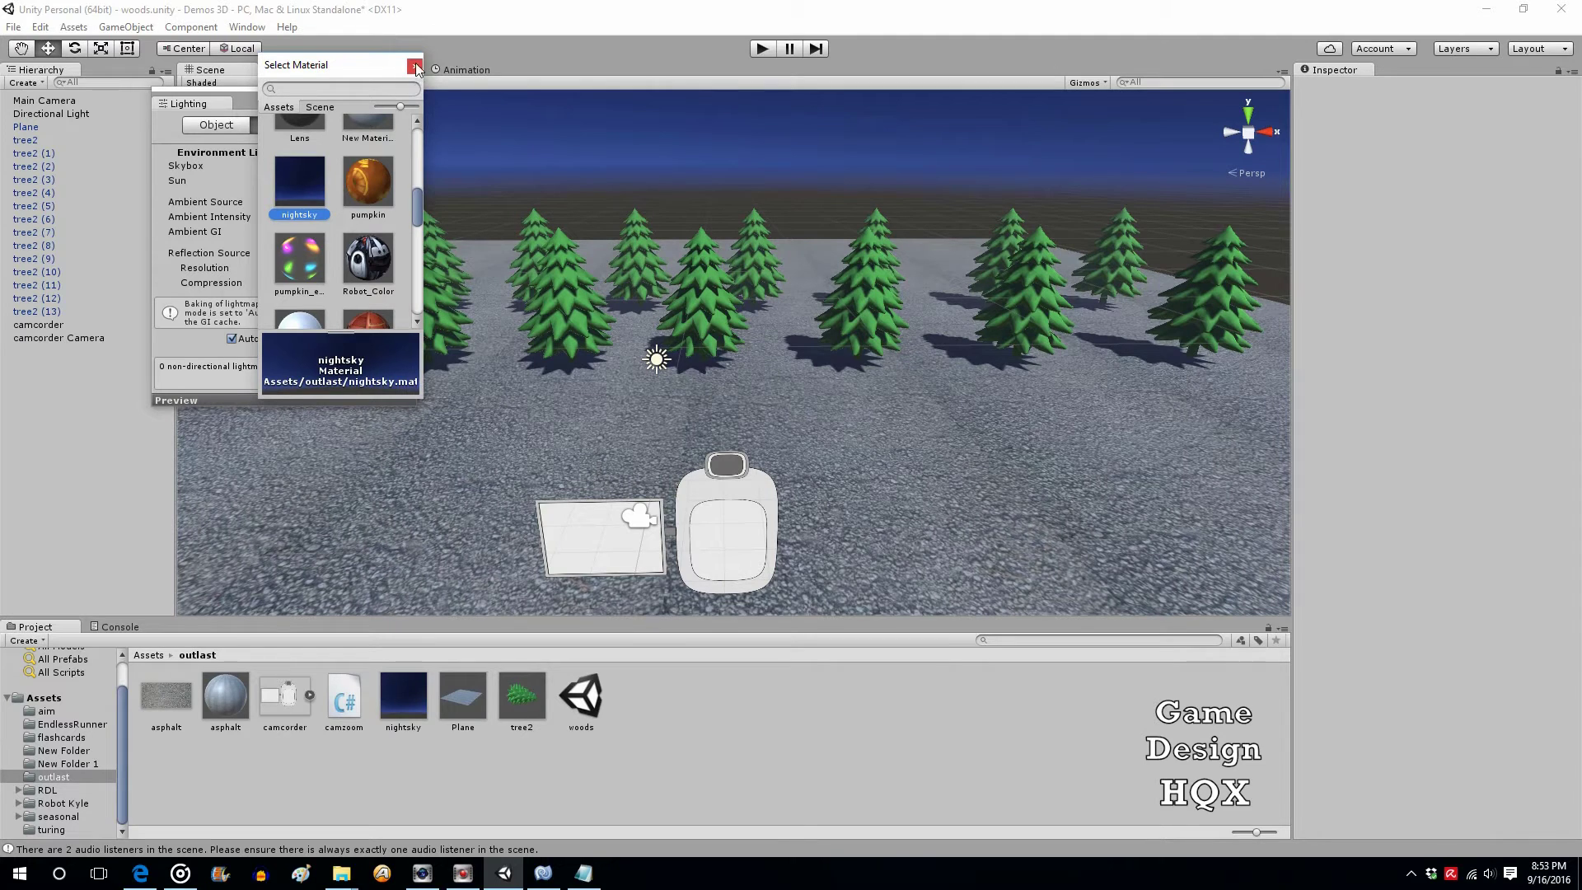
pyautogui.click(414, 65)
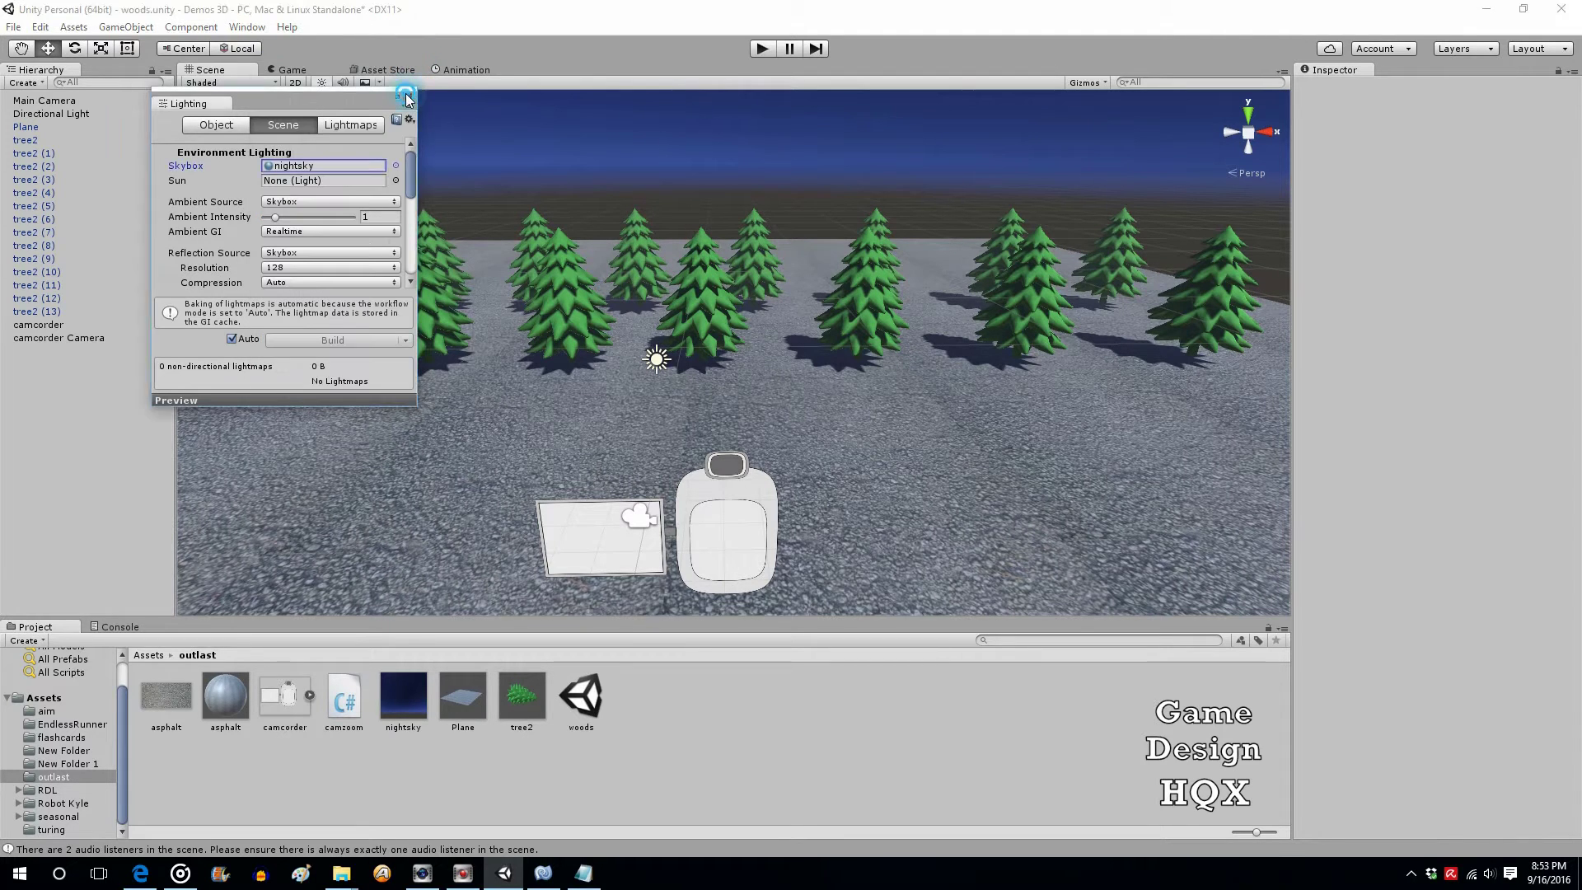
# Step: Close the Lighting window and preview the night sky in play mode, then stop
pyautogui.click(408, 97)
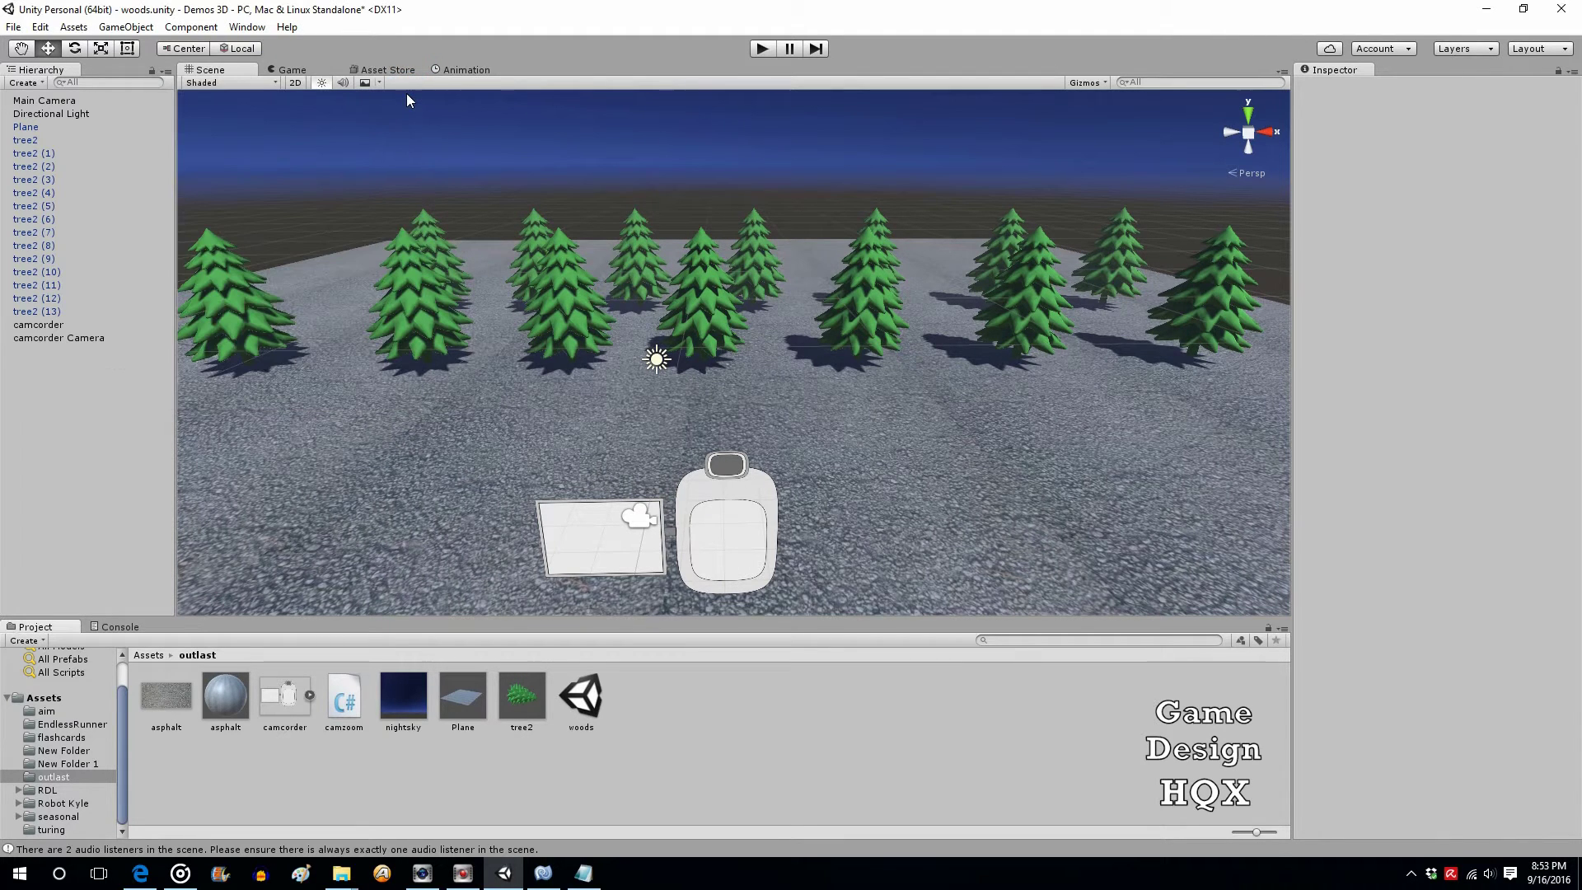
pyautogui.click(762, 50)
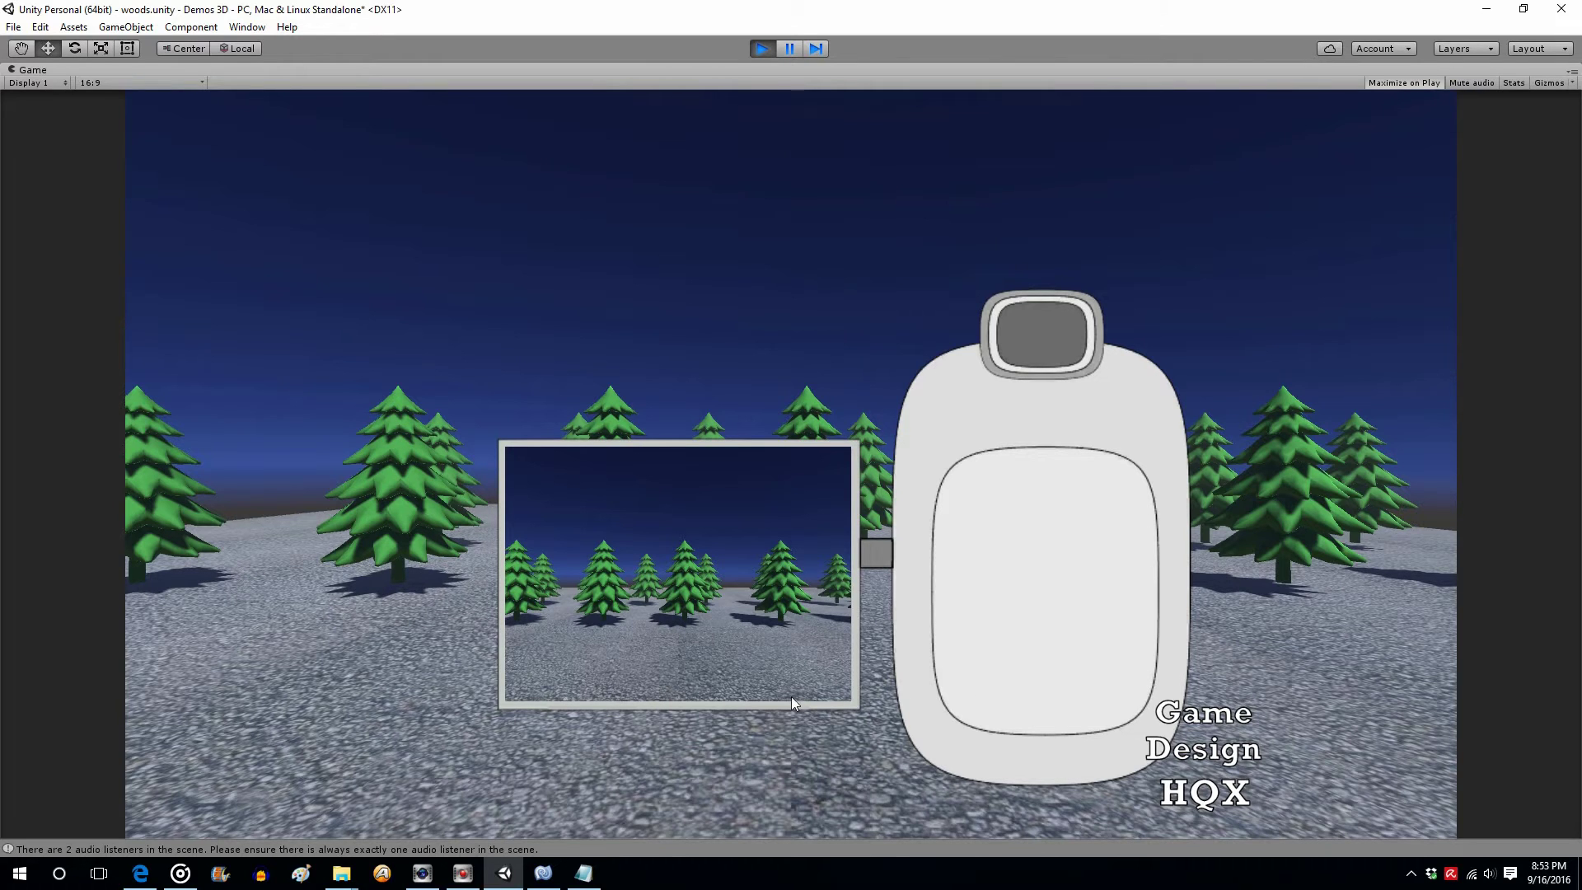
pyautogui.click(761, 51)
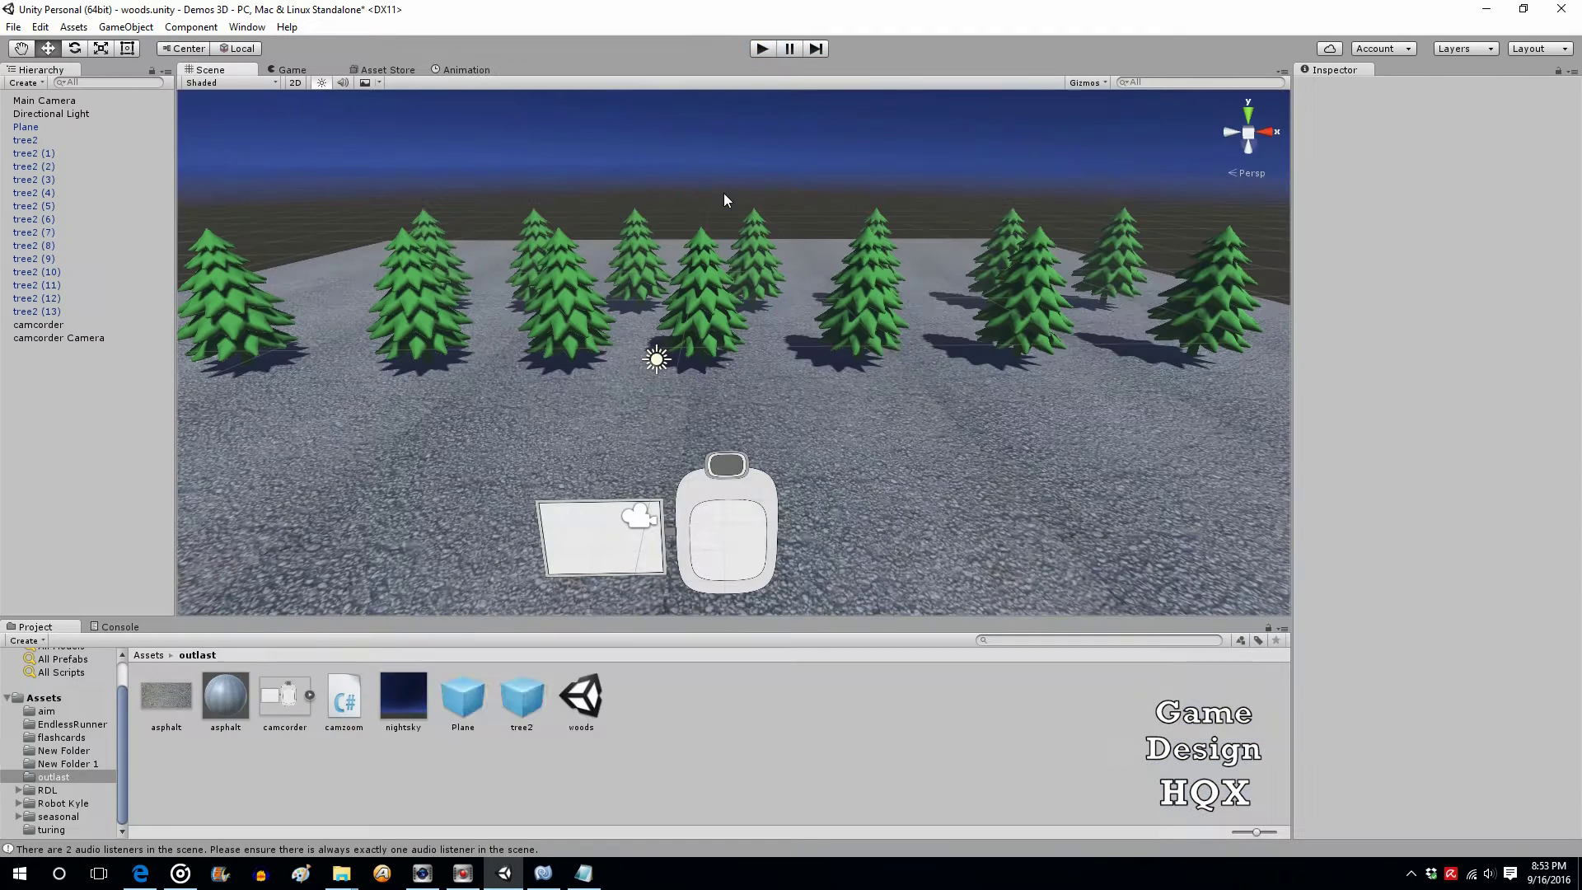
# Step: Set the Directional Light's colour to the saturated blue 3A4BF1
pyautogui.click(42, 116)
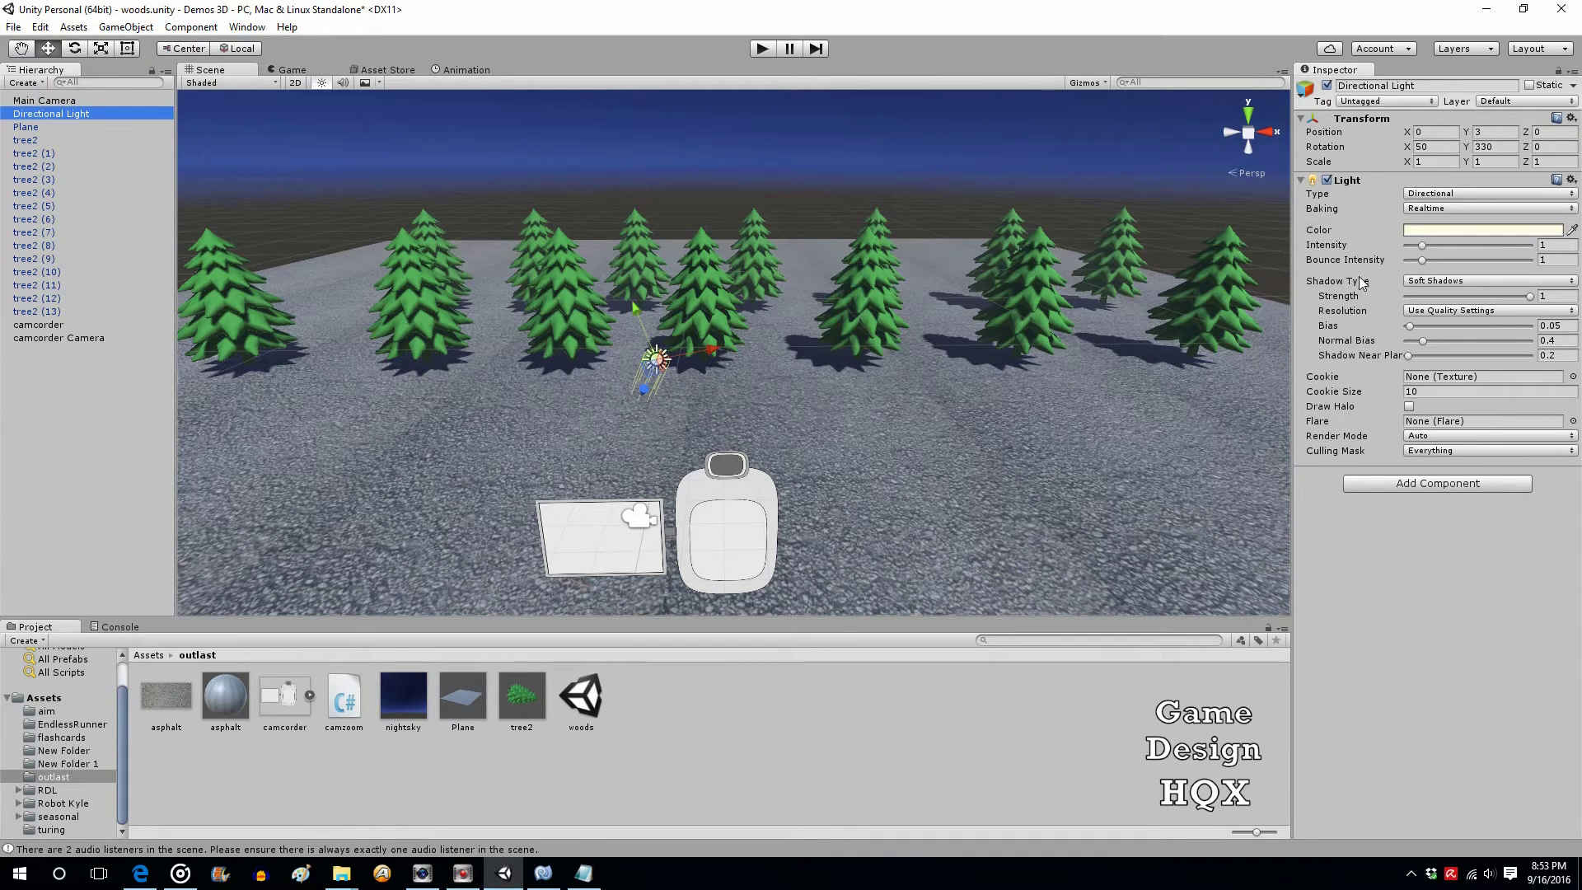
pyautogui.click(1451, 232)
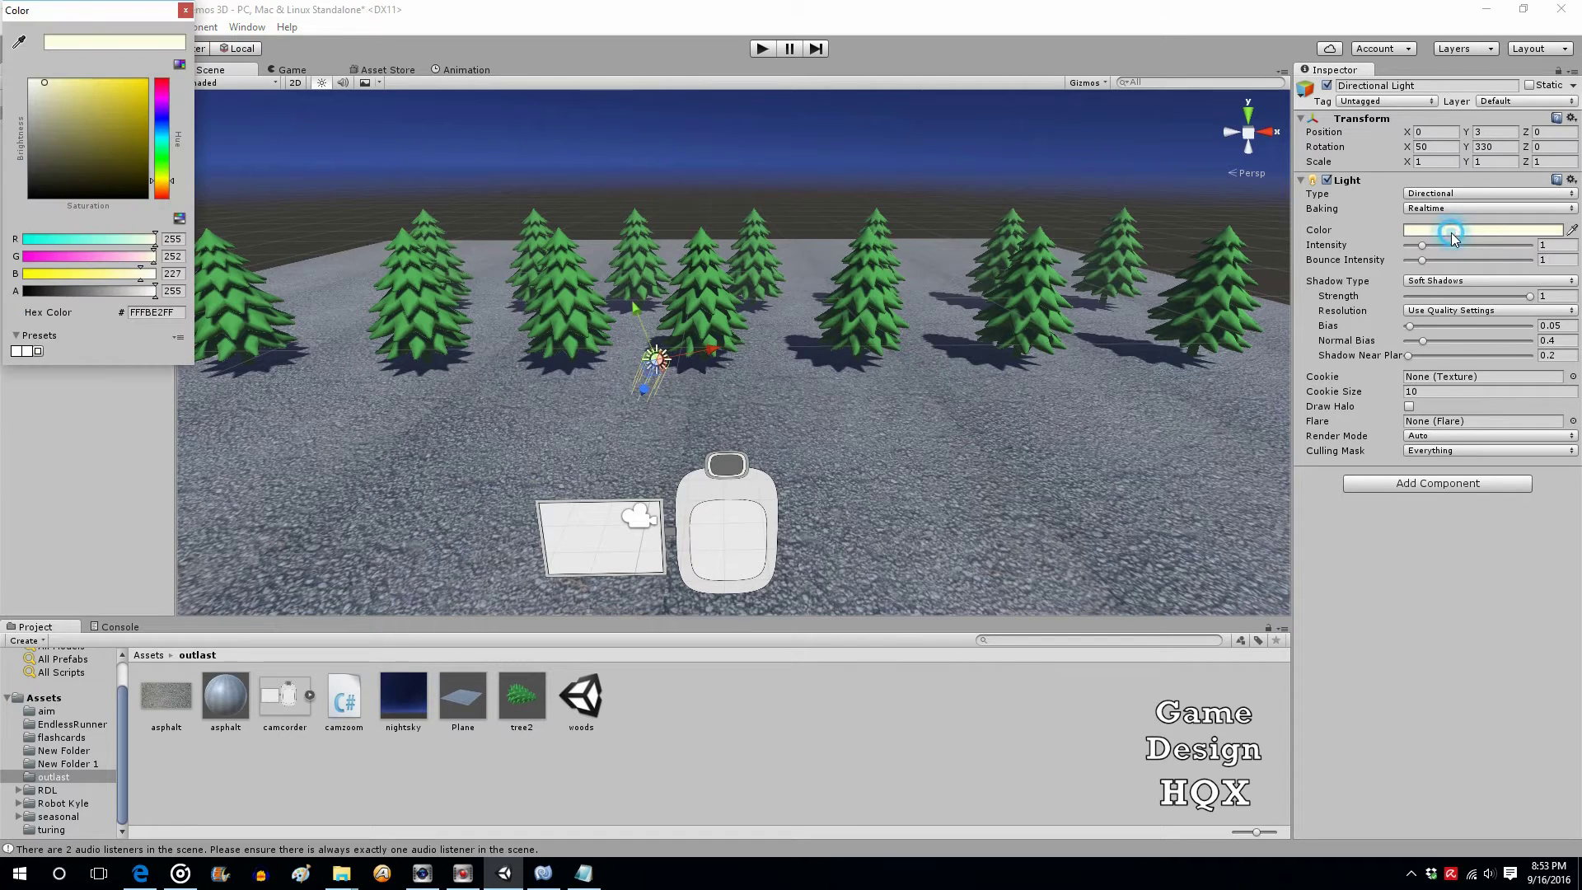
pyautogui.click(170, 122)
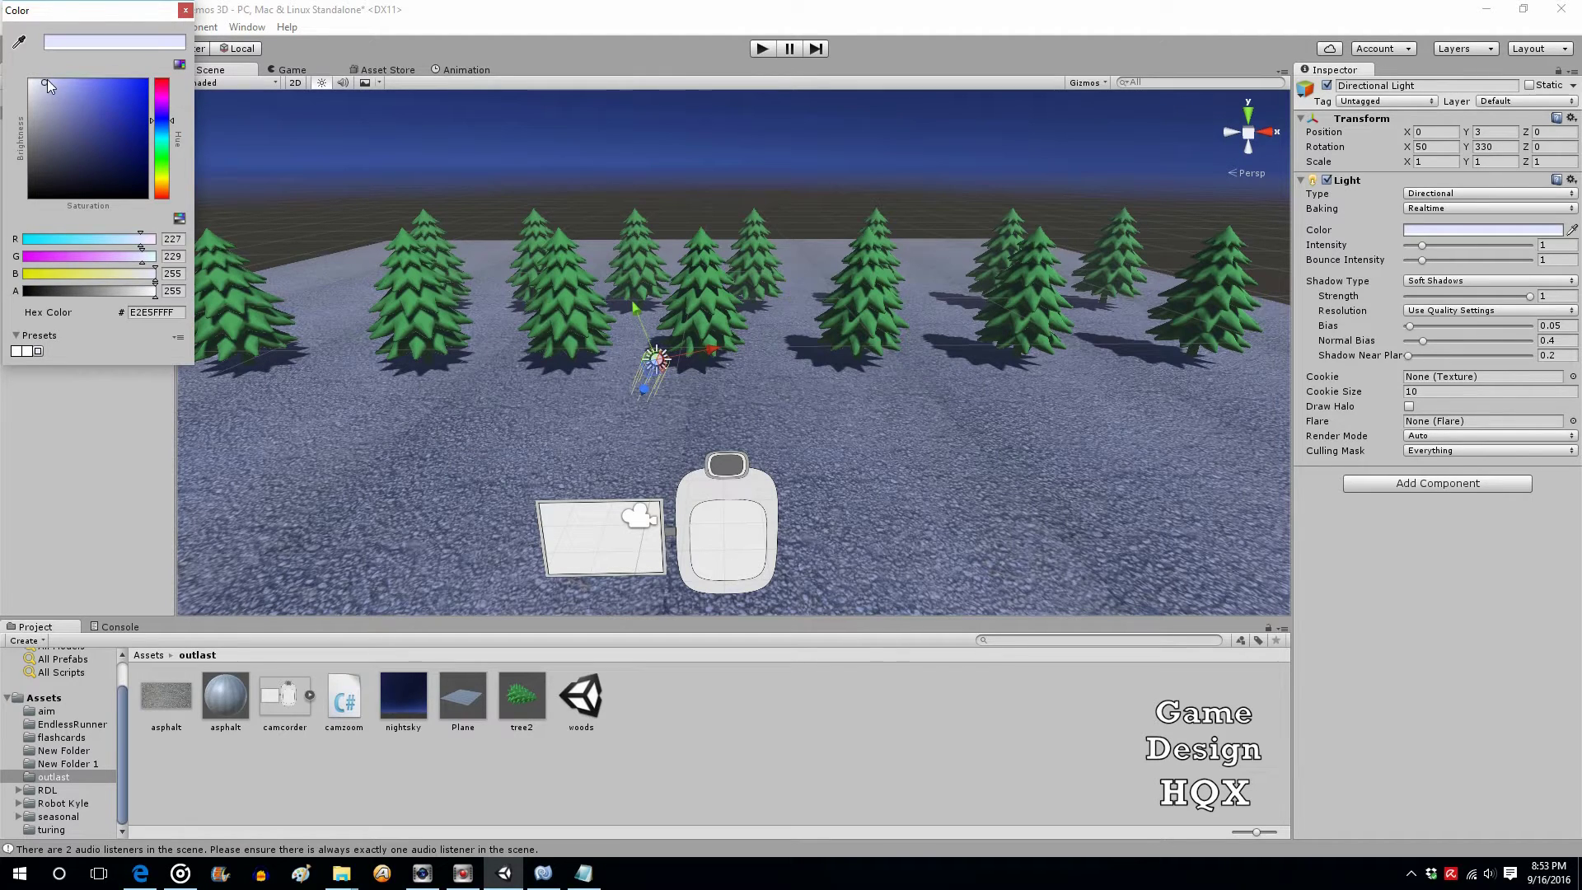
pyautogui.moveTo(47, 79); pyautogui.dragTo(117, 87)
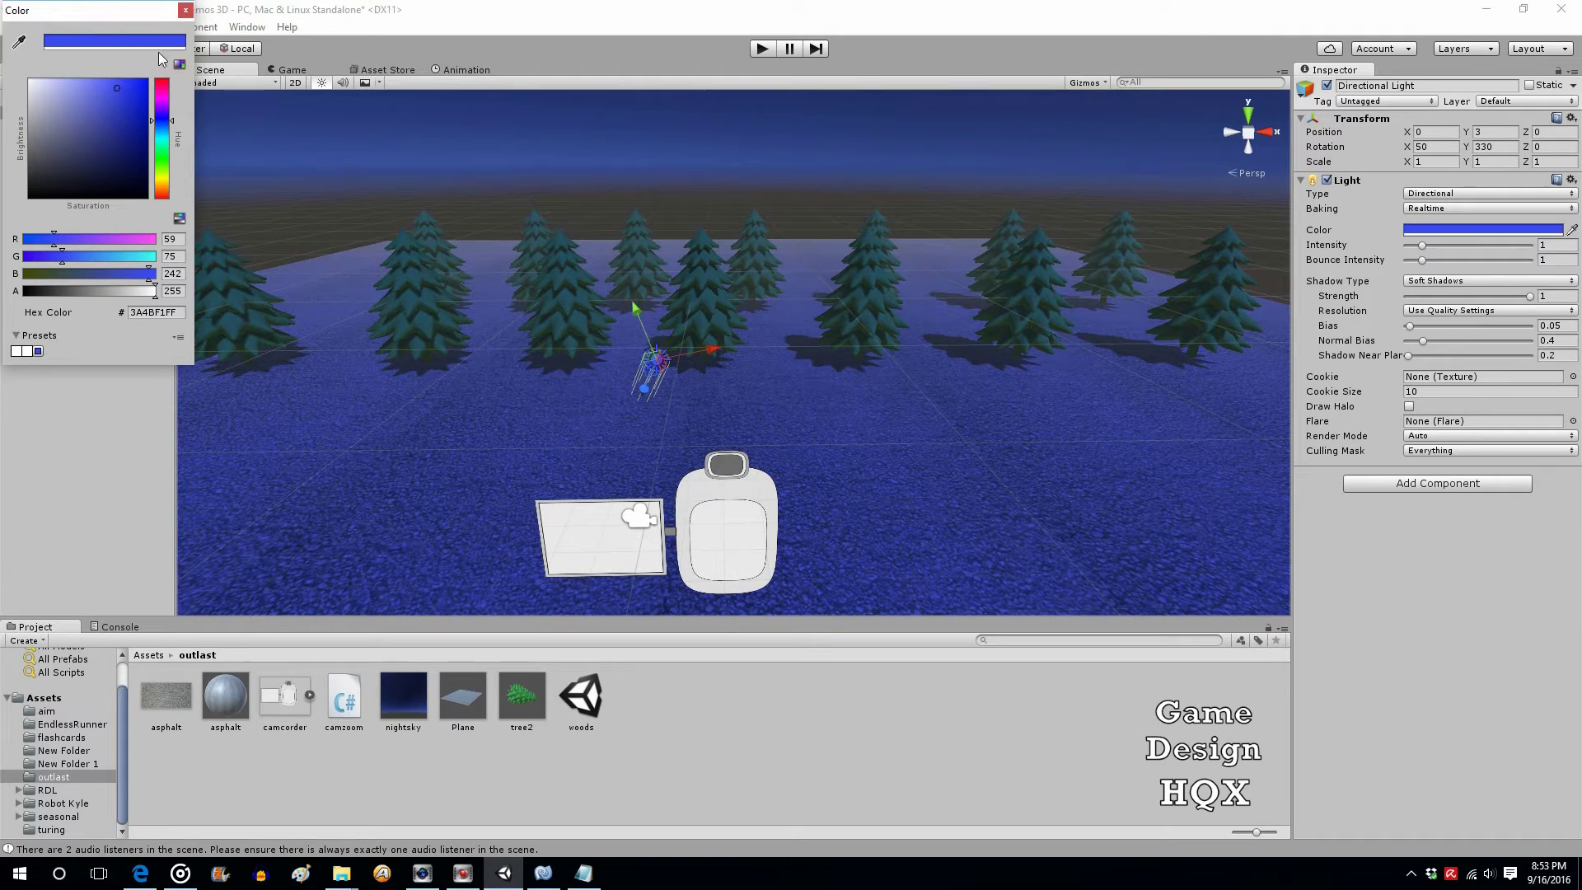
# Step: Close the colour picker and test-run the blue-lit woods in play mode, then stop
pyautogui.click(185, 10)
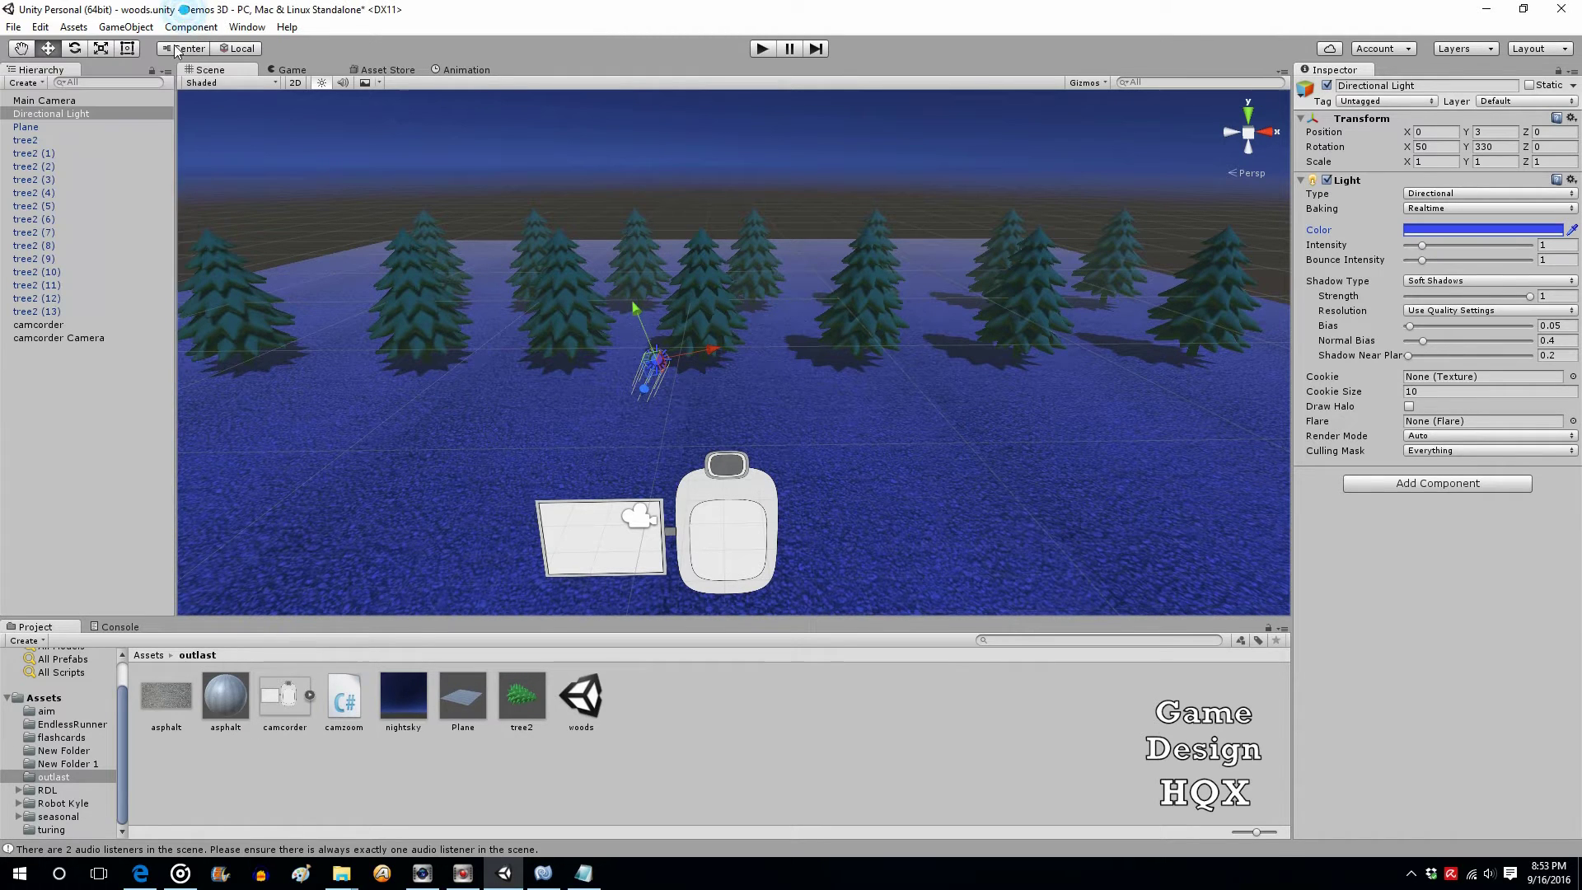
pyautogui.click(763, 49)
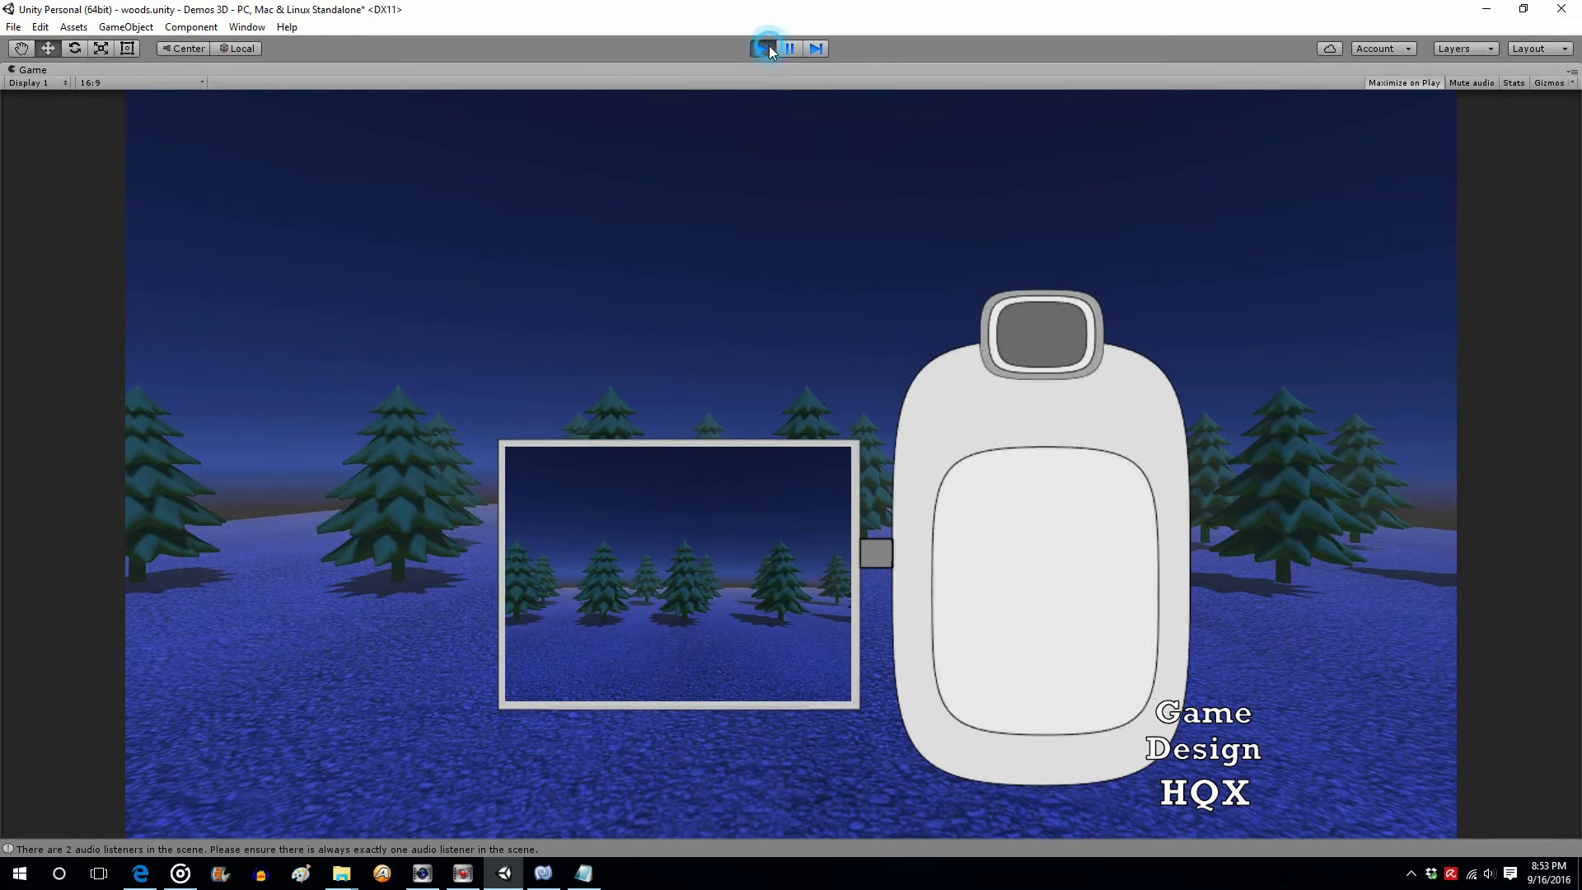
pyautogui.click(767, 48)
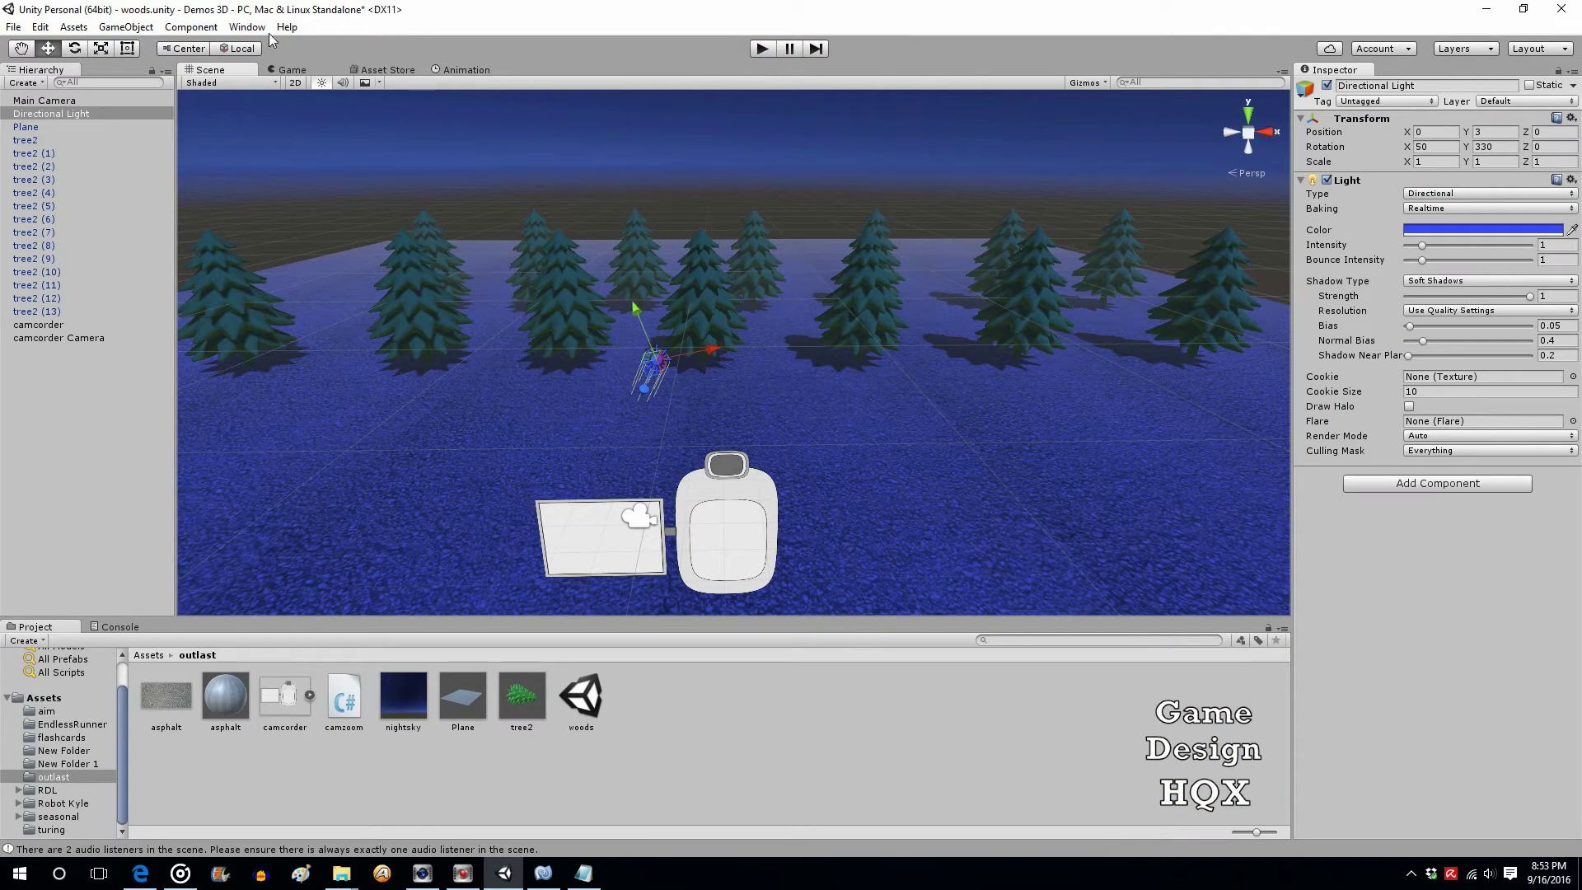
pyautogui.click(251, 27)
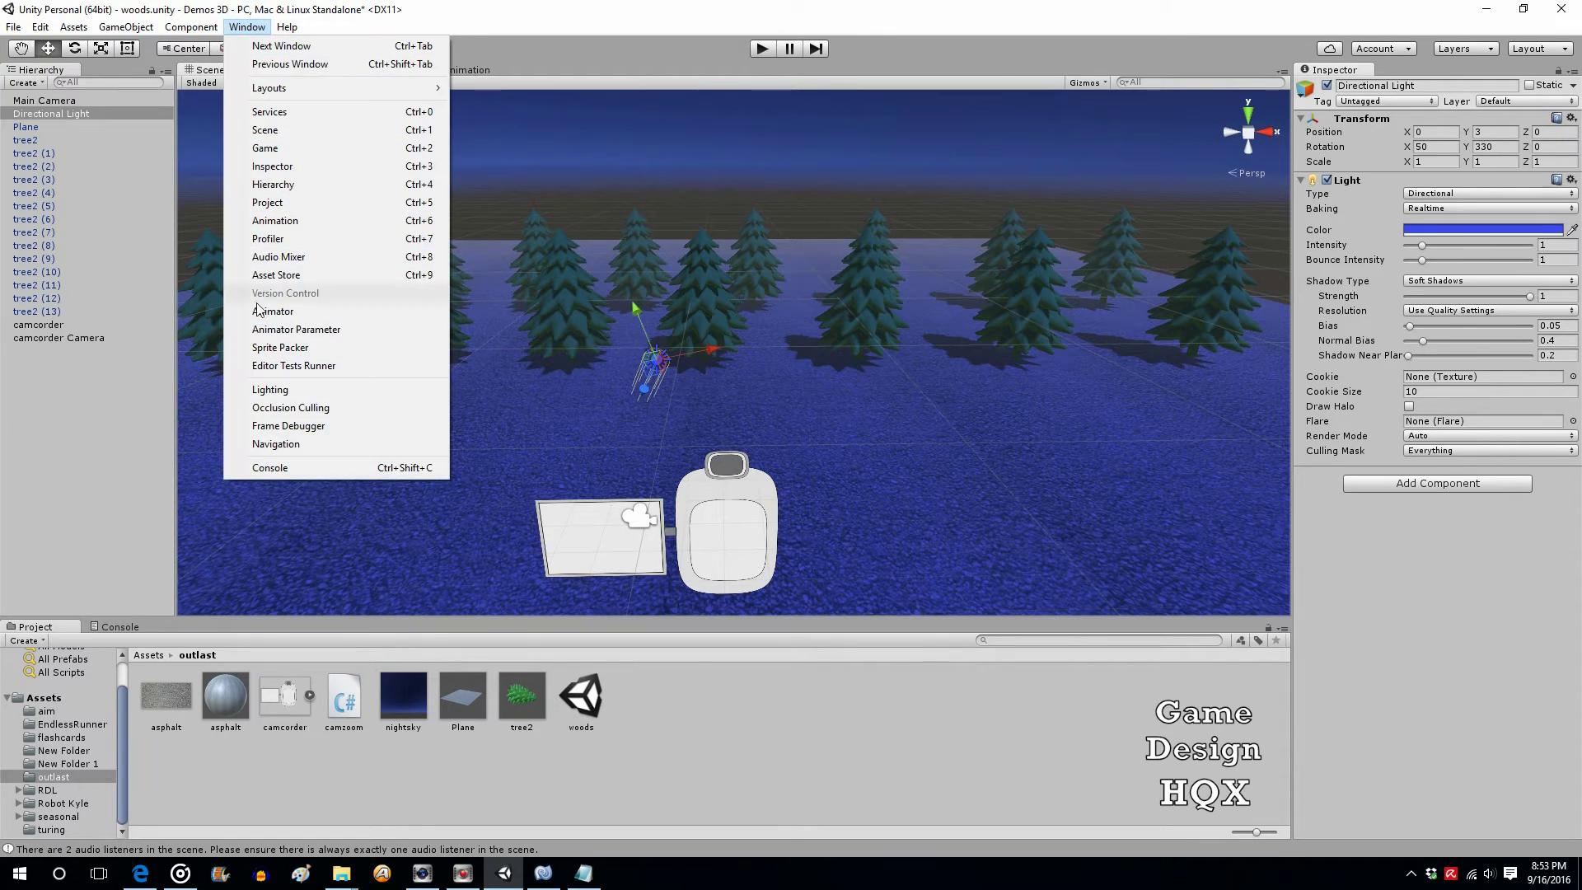
pyautogui.click(287, 391)
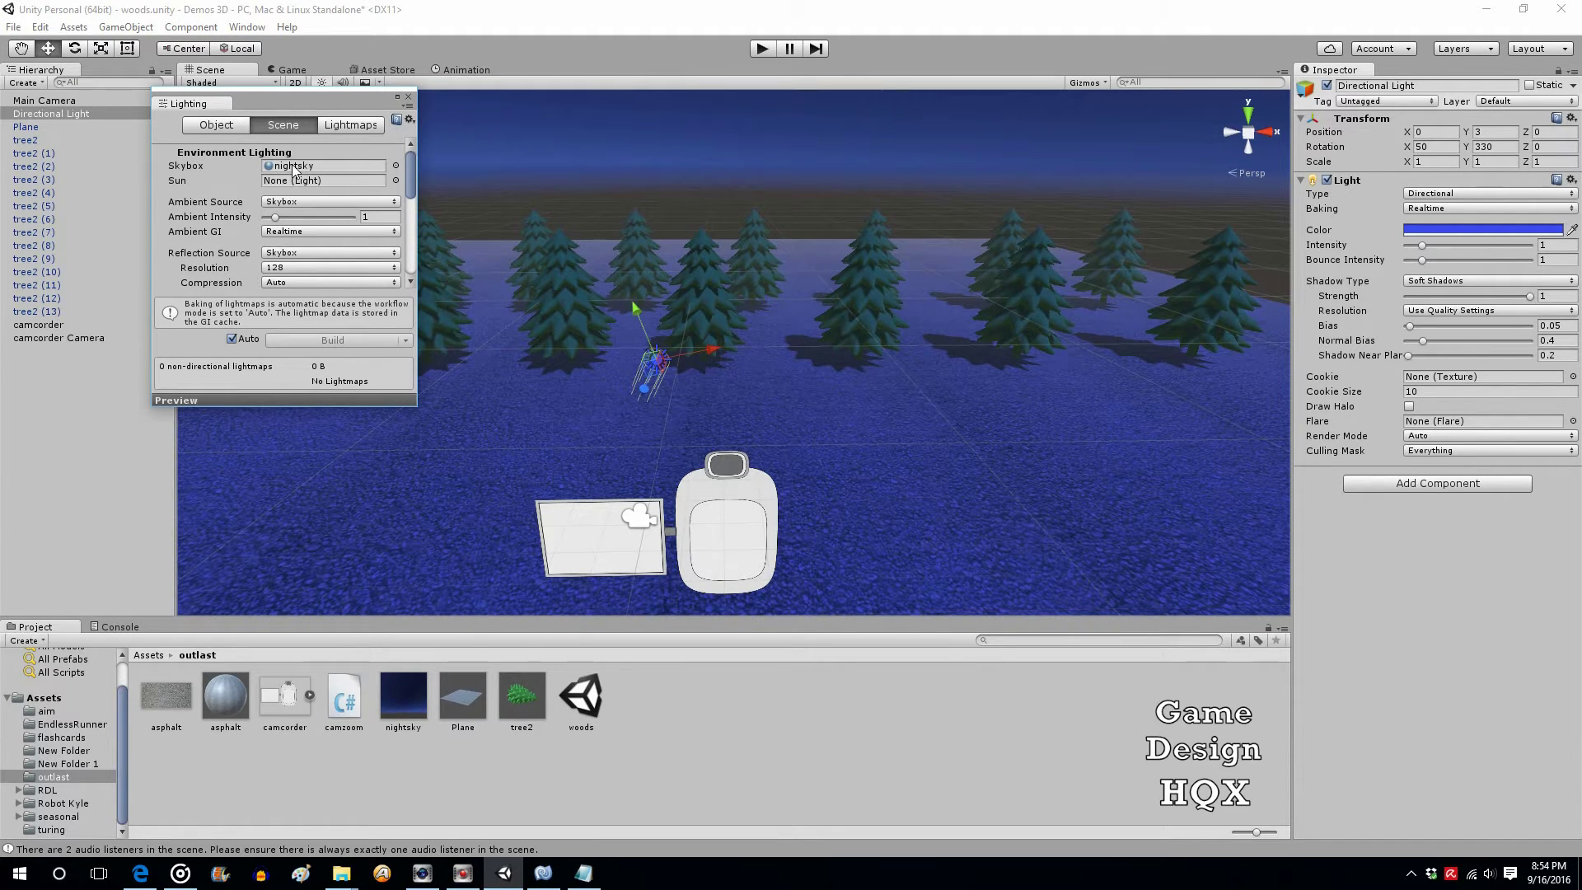
pyautogui.click(410, 96)
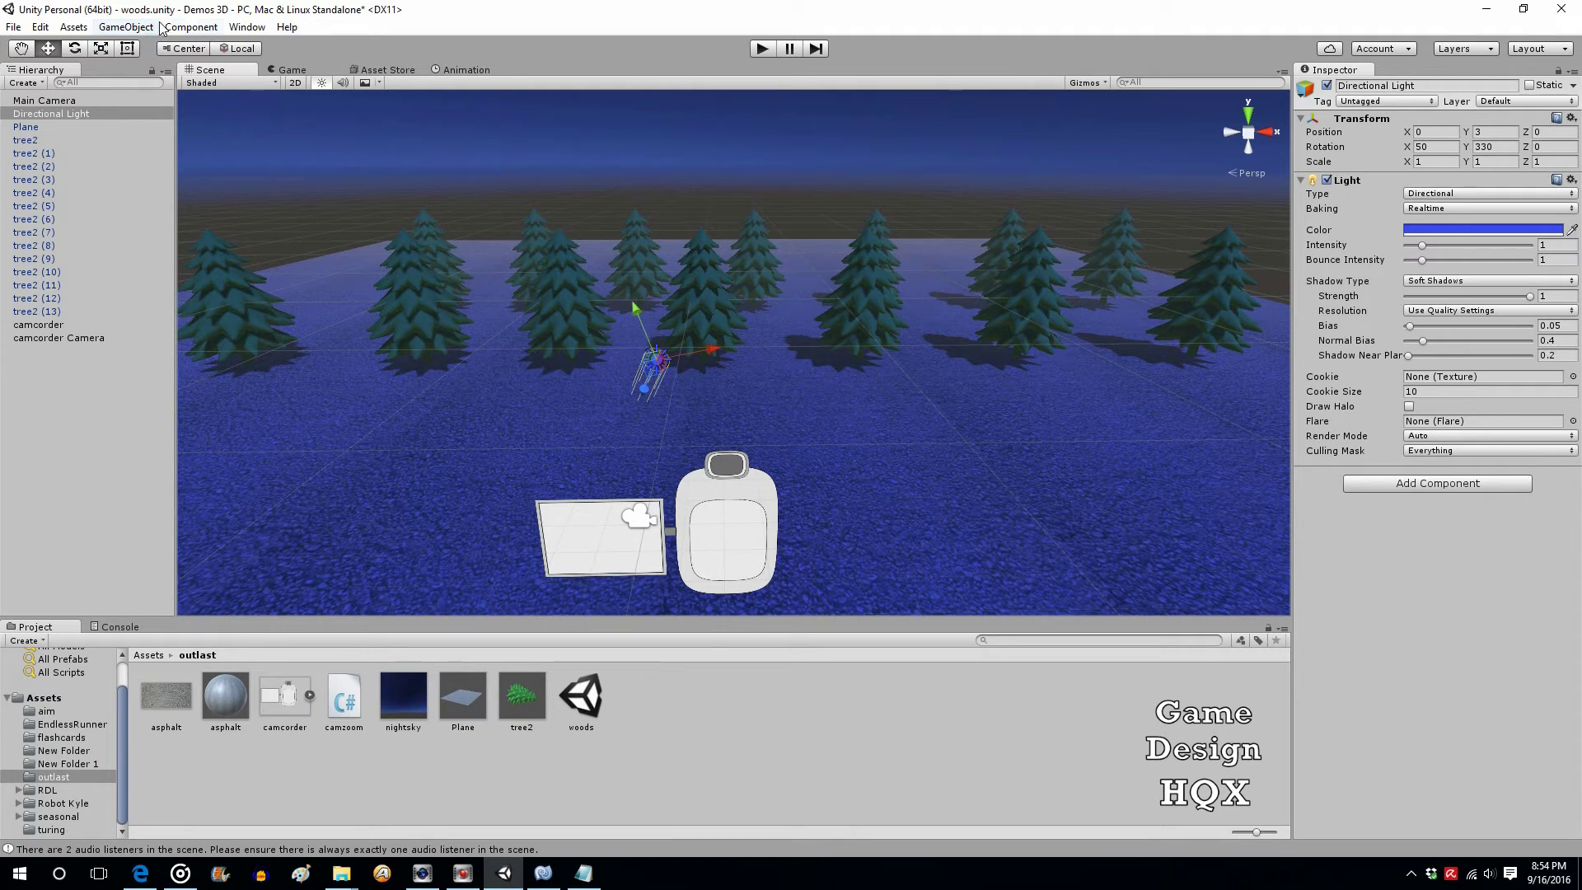
# Step: Add a Spotlight to the scene from the GameObject > Light menu
pyautogui.click(126, 26)
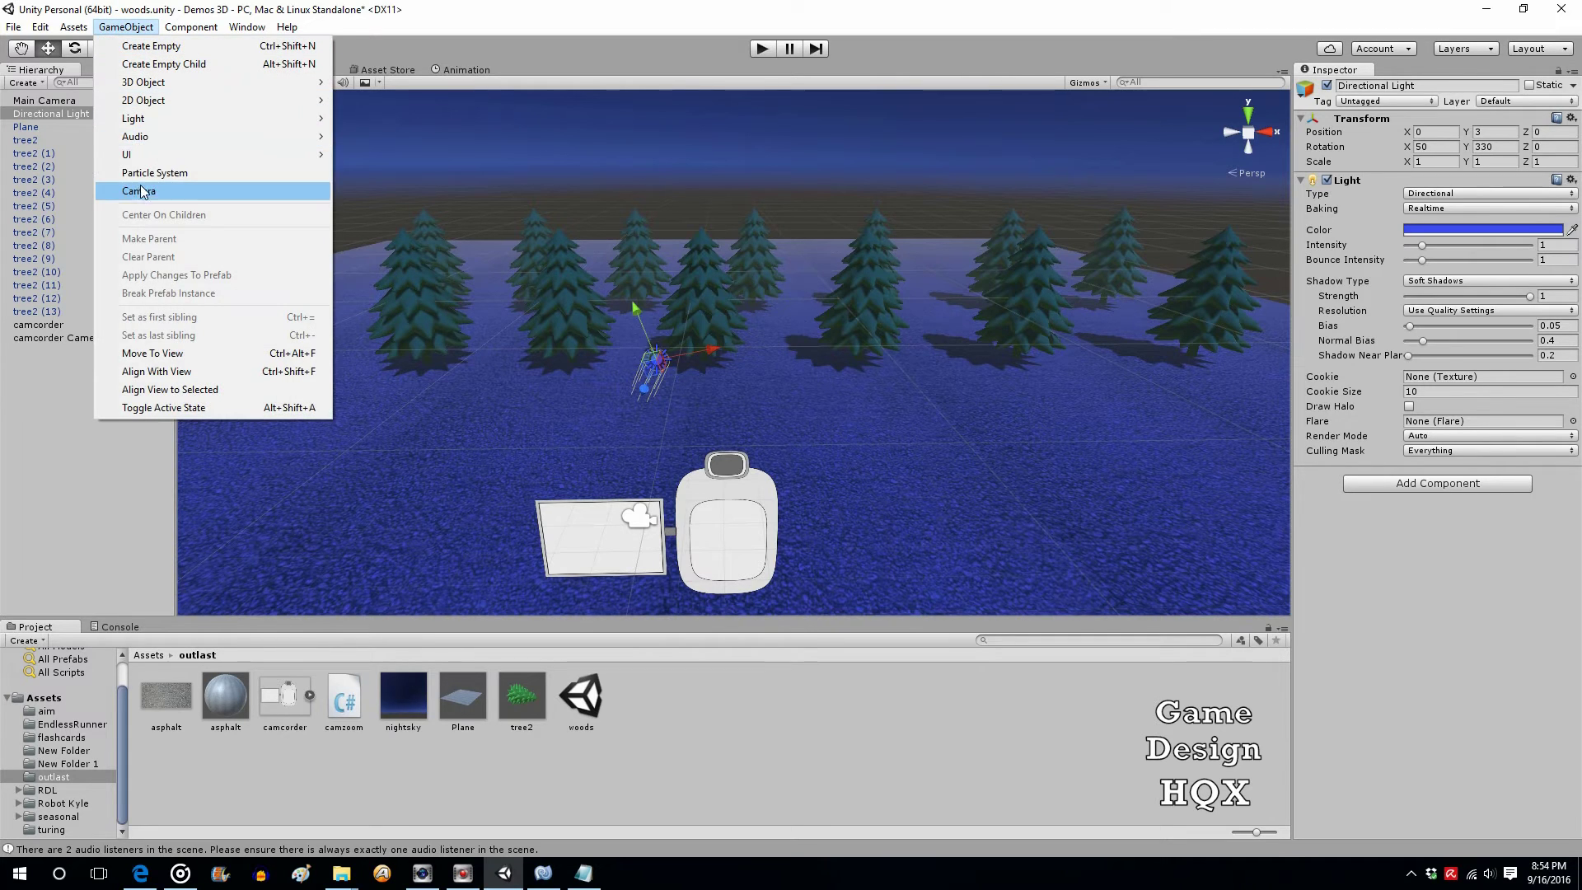
pyautogui.moveTo(156, 120)
pyautogui.click(387, 156)
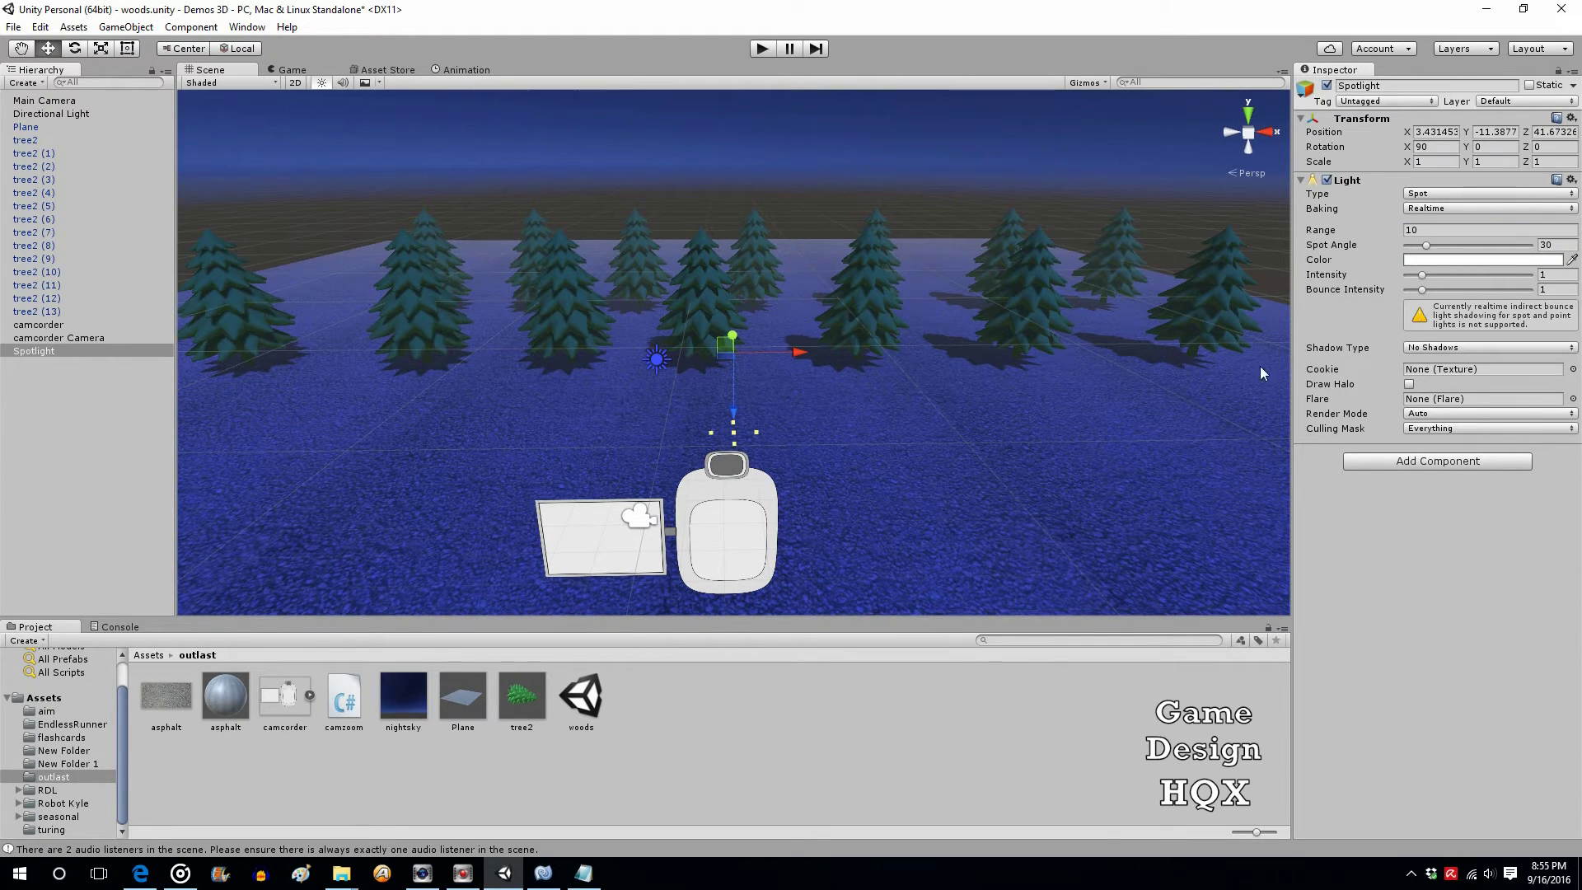
# Step: Set the Spotlight's range to 80 and enter Position Z 41.06
pyautogui.click(1434, 231)
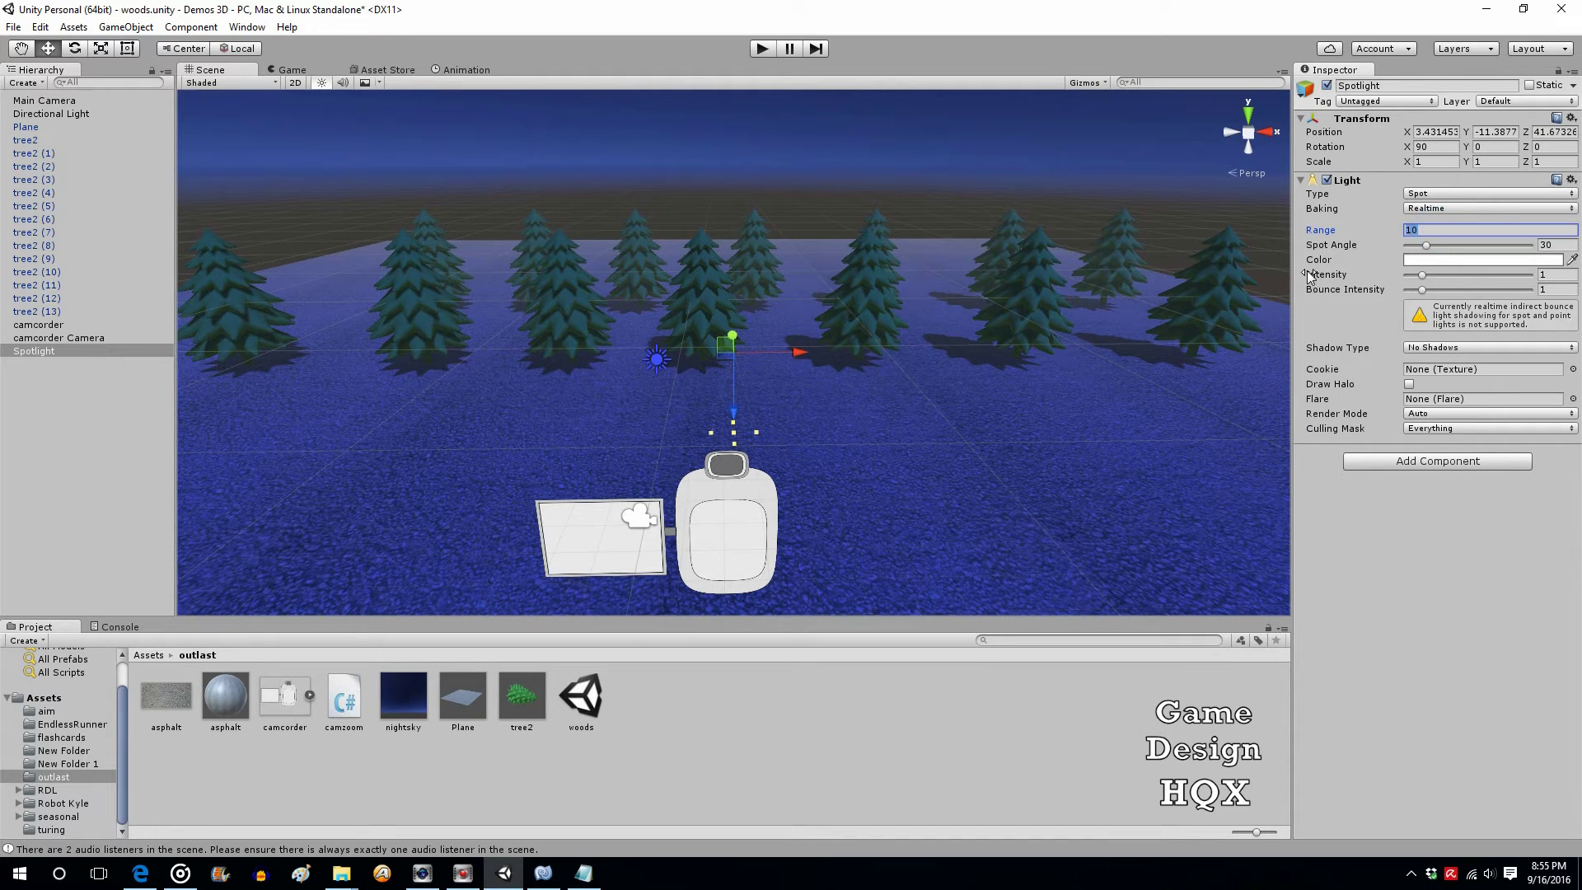
pyautogui.write('50')
pyautogui.press('Return')
pyautogui.write('80')
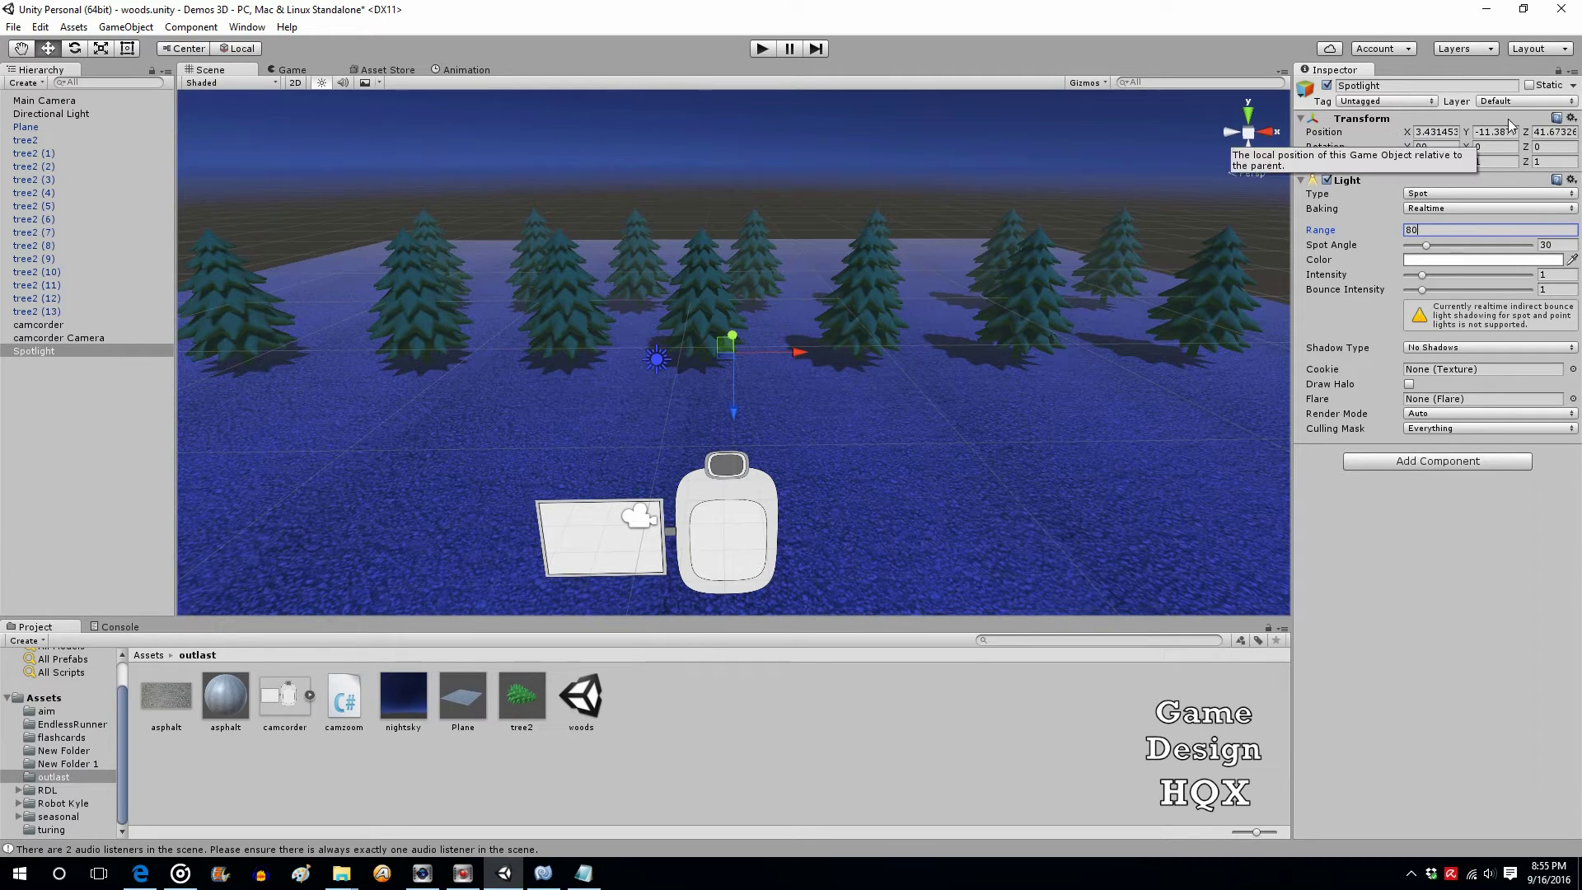
pyautogui.click(1534, 132)
pyautogui.write('41.06')
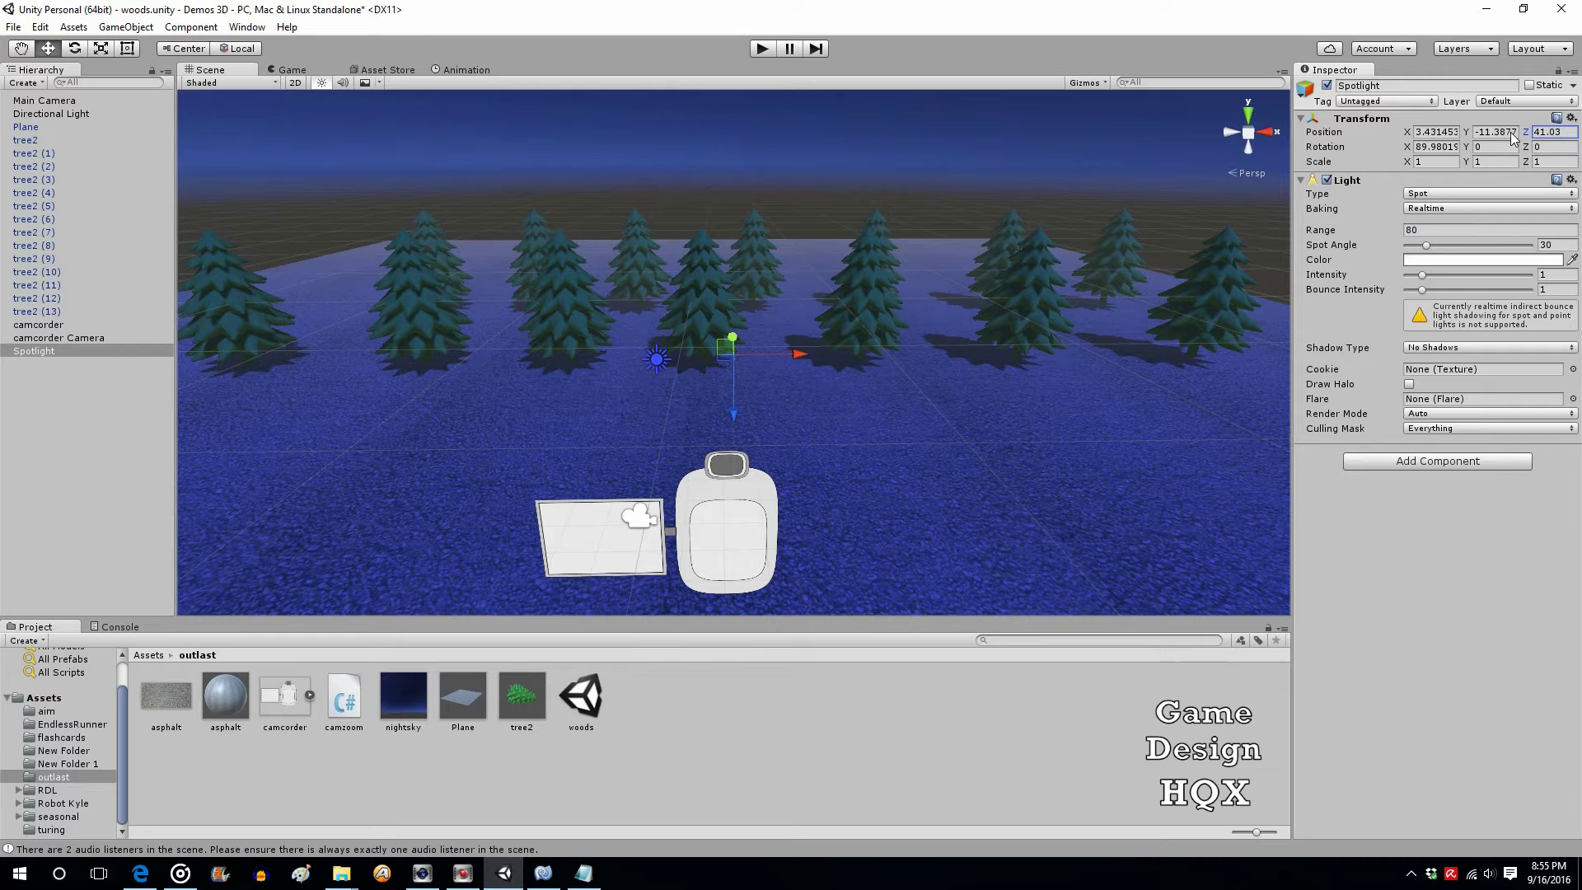
# Step: Move the Spotlight to Z 3.9 and raise it to height 16.3 above the trees
pyautogui.moveTo(1520, 131); pyautogui.dragTo(1342, 182)
pyautogui.moveTo(1468, 136); pyautogui.dragTo(26, 144)
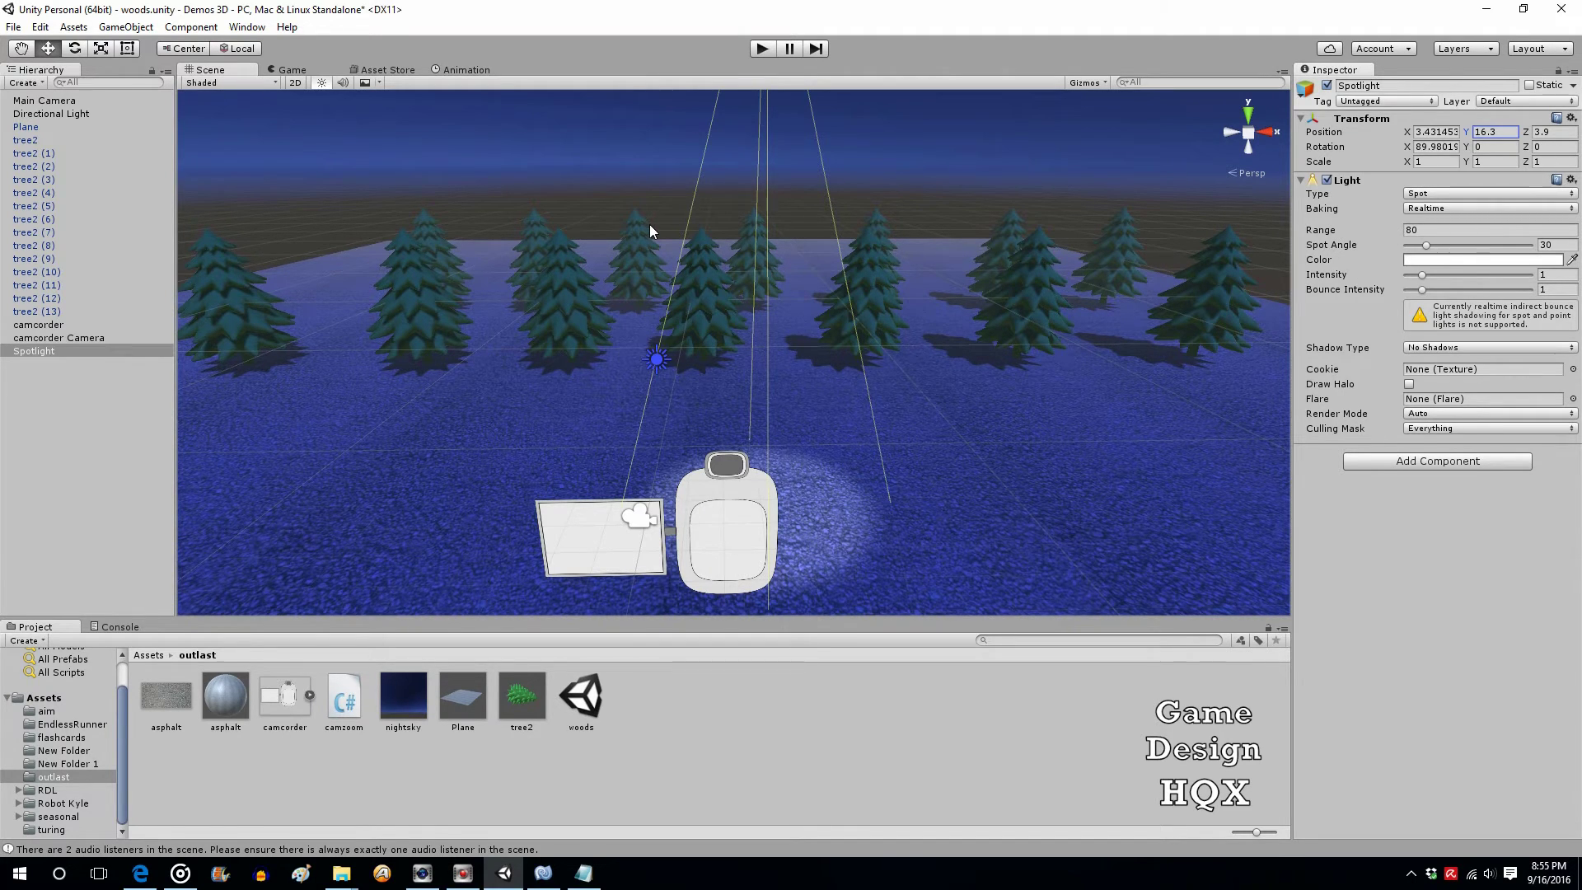
# Step: Tilt the Spotlight with the Rotate tool and lower it to height 0.3
pyautogui.scroll(-5, 650, 224)
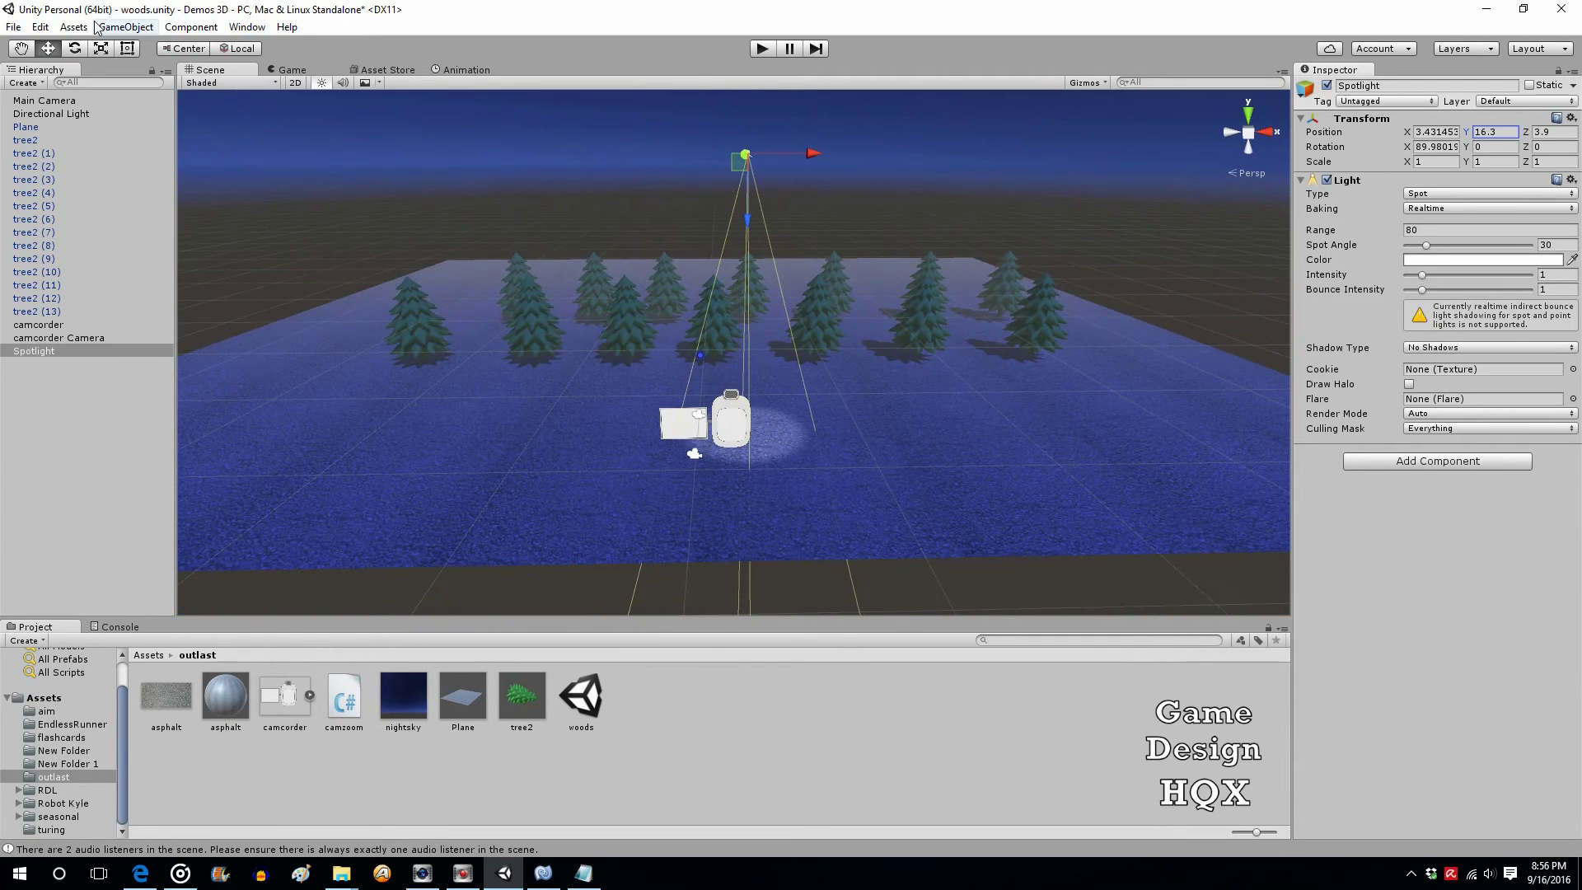
pyautogui.click(74, 48)
pyautogui.moveTo(748, 108); pyautogui.dragTo(768, 221)
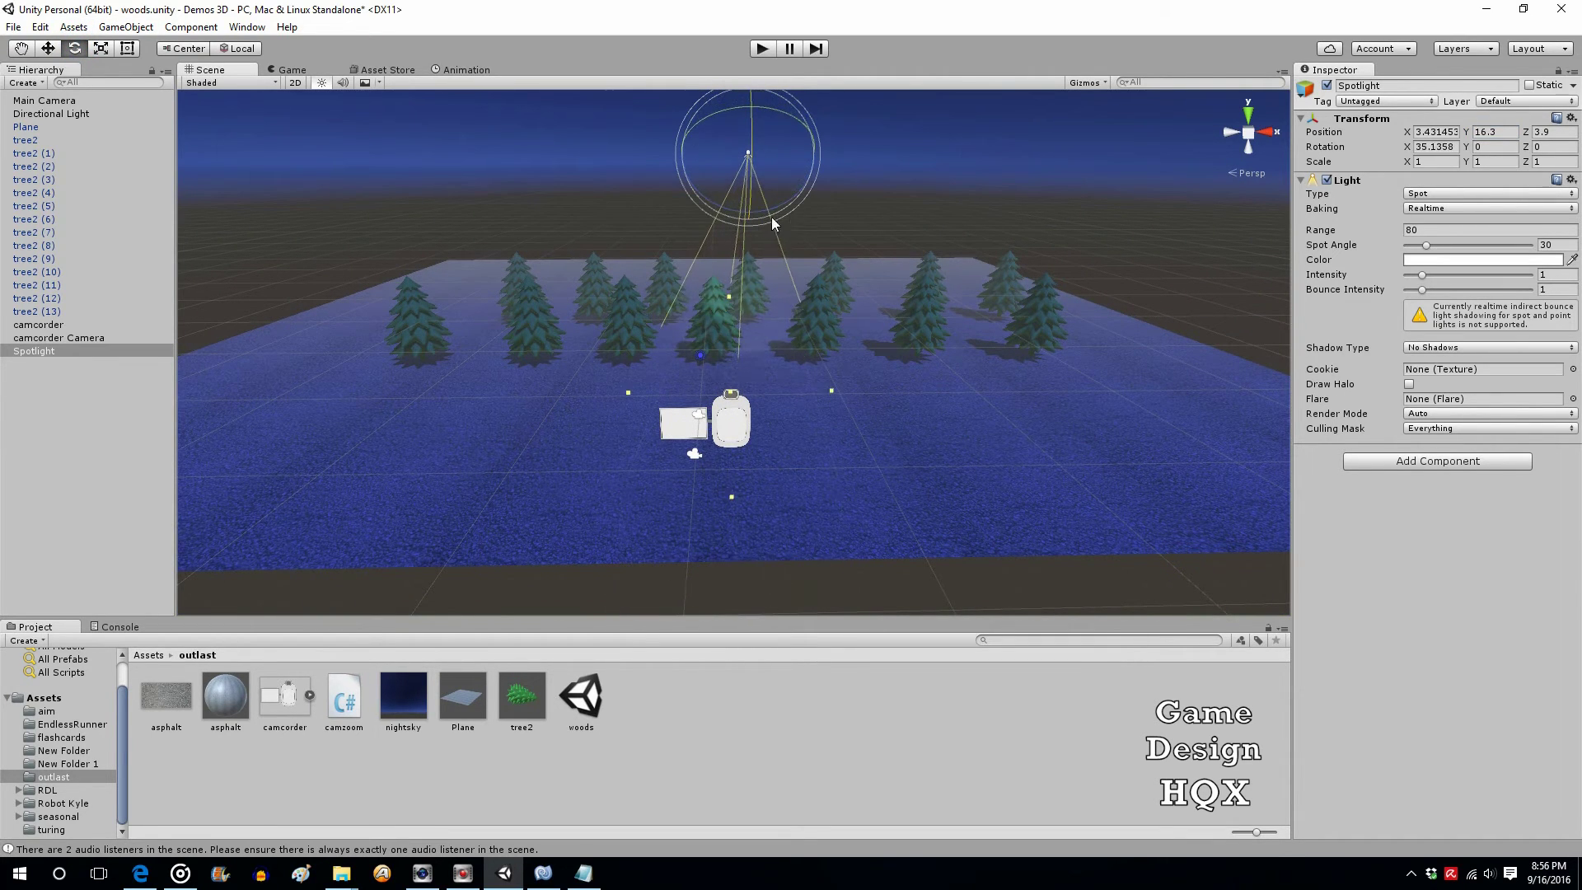
pyautogui.click(1469, 131)
pyautogui.moveTo(1469, 133); pyautogui.dragTo(1317, 155)
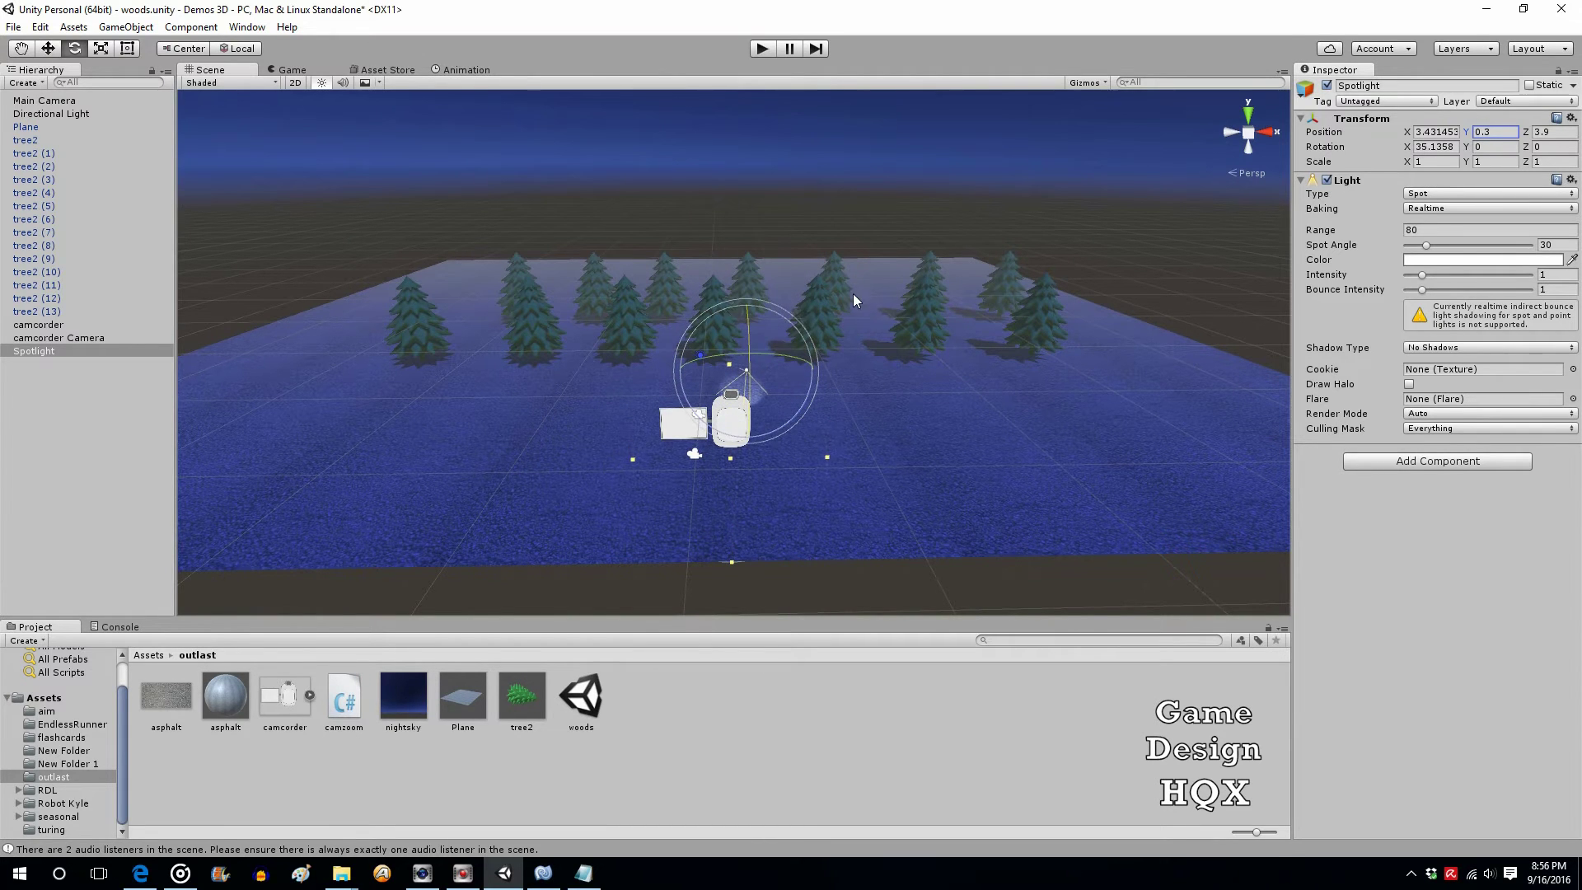
# Step: Tilt the Spotlight to X rotation 24.29 and shift it to X position 4.7
pyautogui.scroll(3, 848, 295)
pyautogui.scroll(2, 836, 311)
pyautogui.scroll(-1, 831, 320)
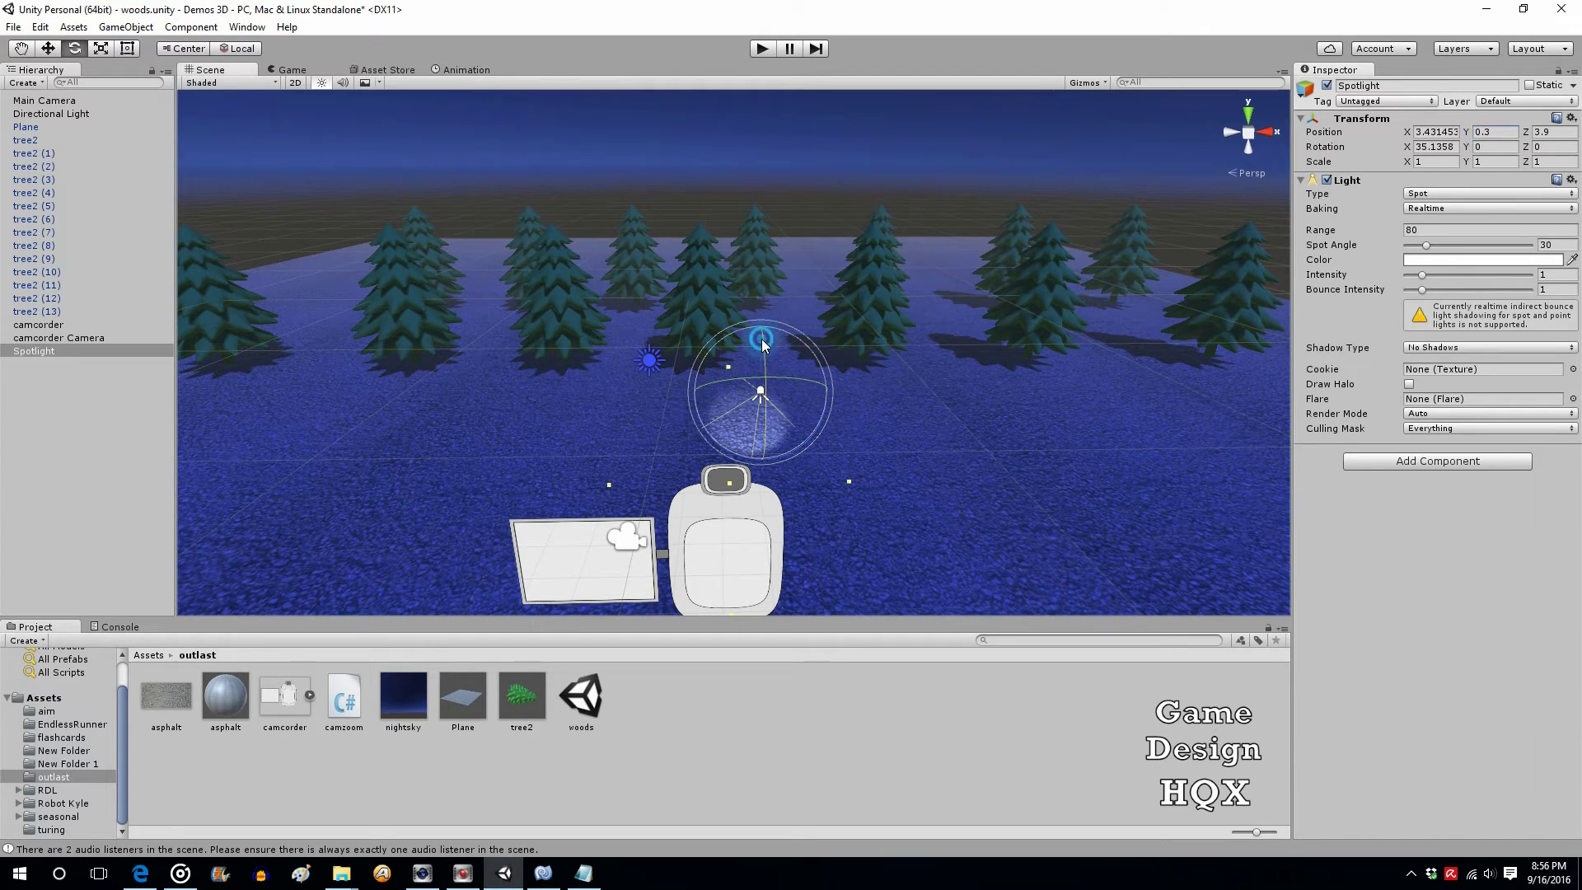
pyautogui.moveTo(761, 338); pyautogui.dragTo(763, 354)
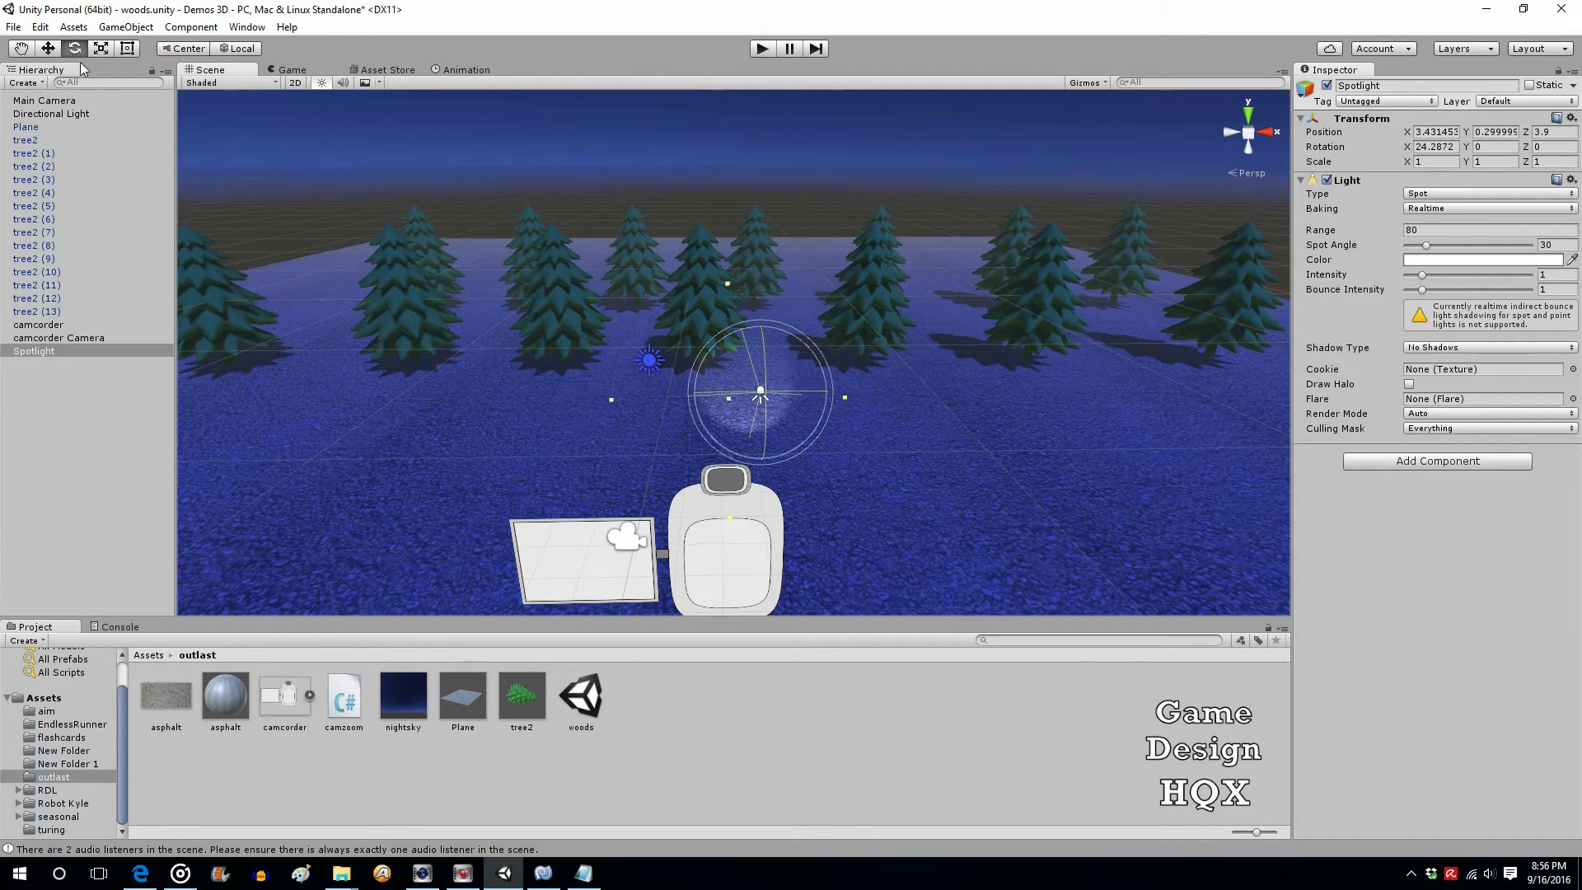
pyautogui.moveTo(1408, 131); pyautogui.dragTo(1425, 146)
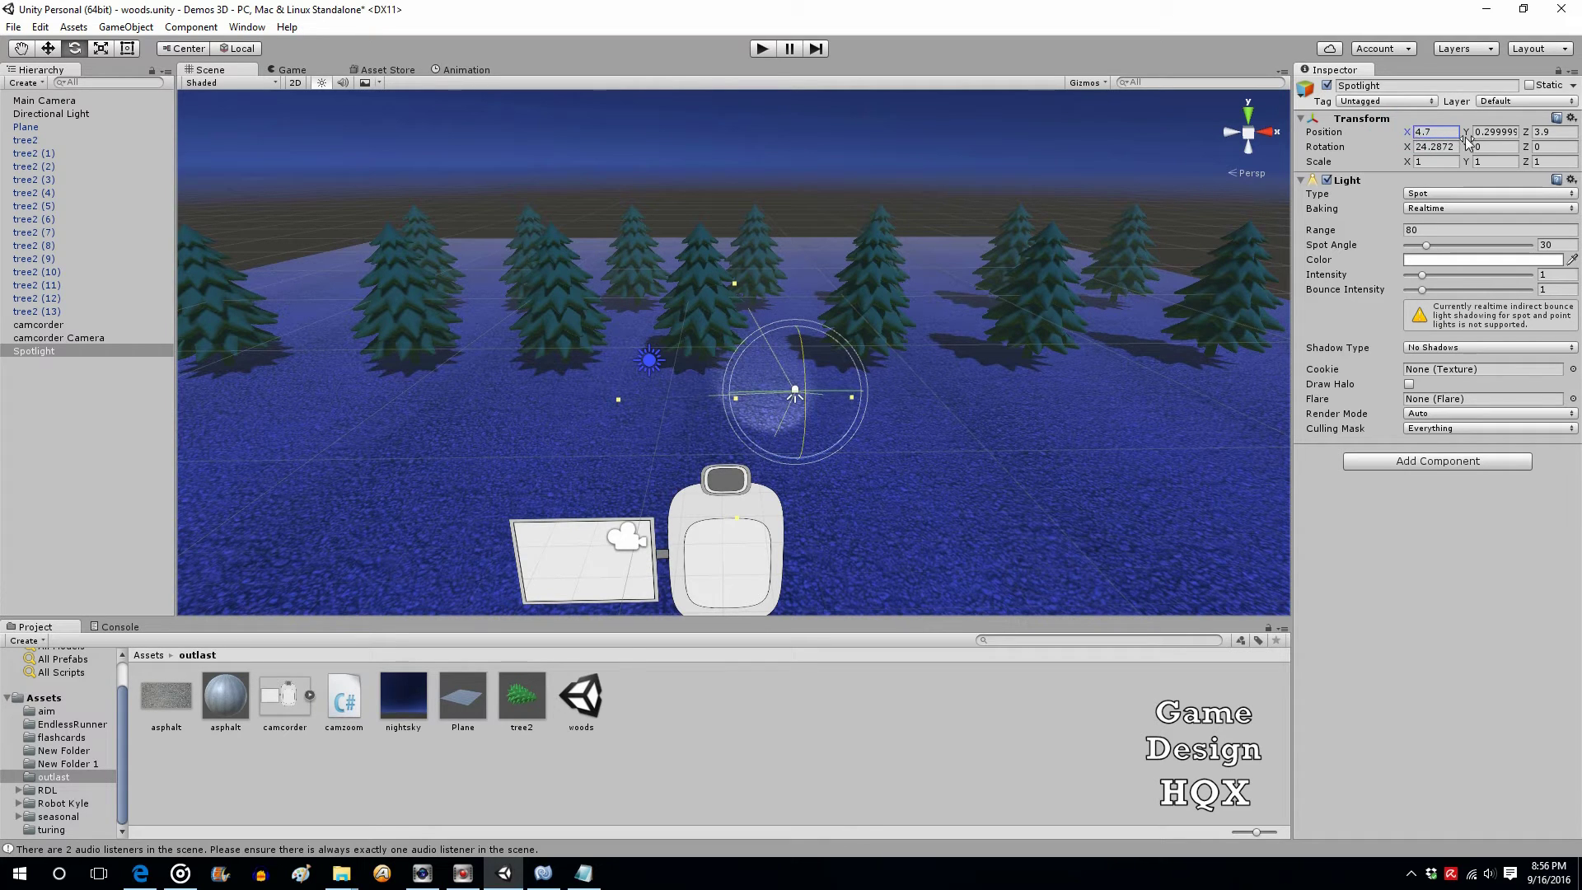
# Step: Set the Spotlight to Z -5.52, spot angle 41, range 90 and intensity 3.13
pyautogui.moveTo(1527, 134); pyautogui.dragTo(1392, 139)
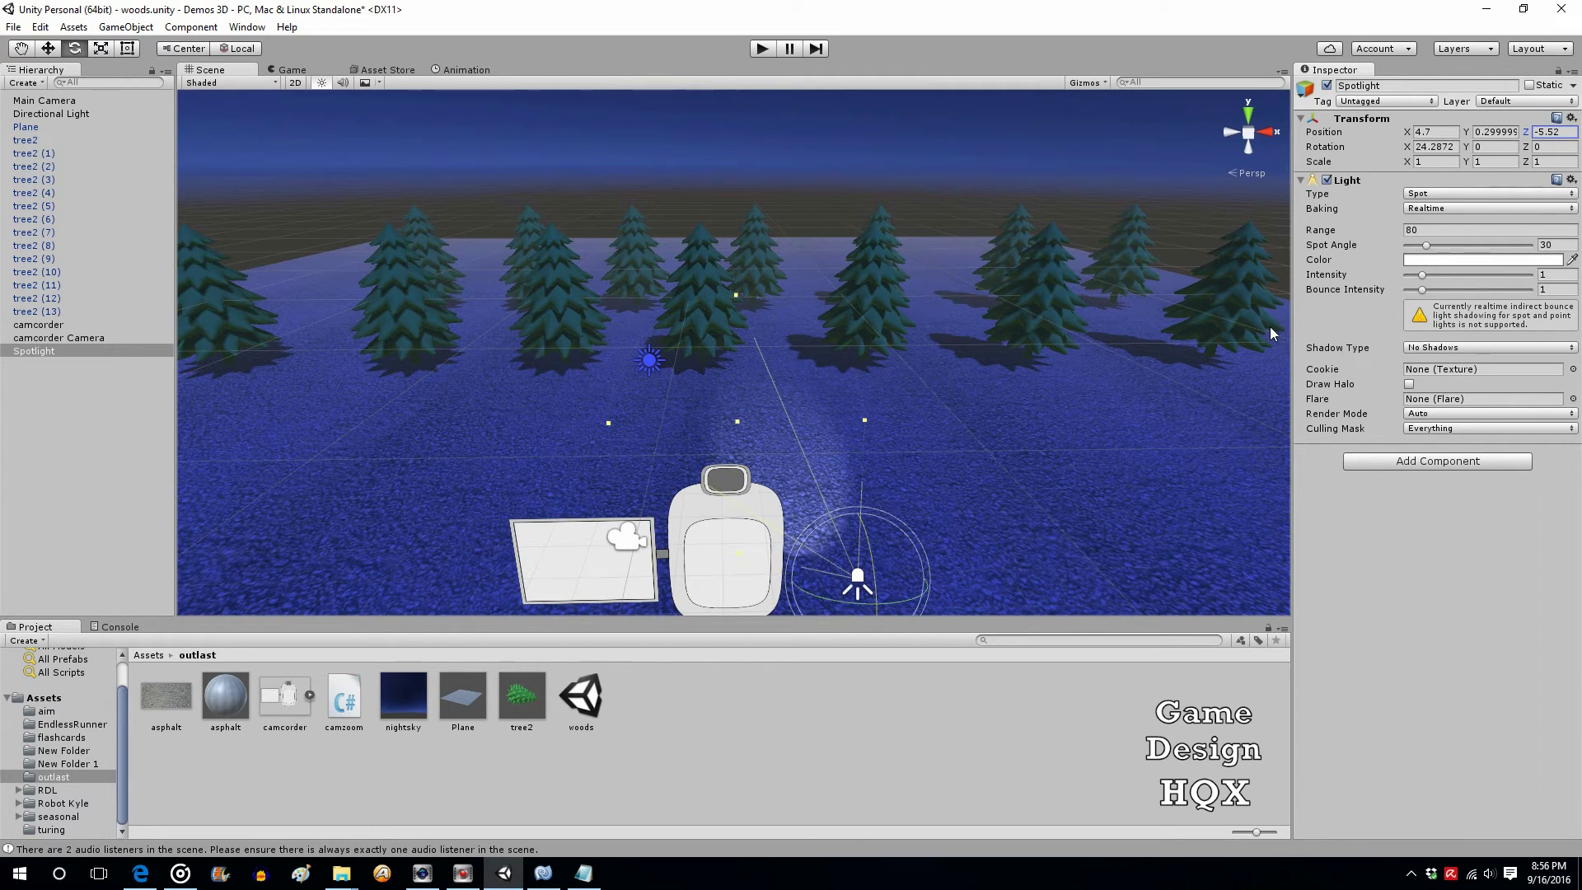
pyautogui.moveTo(1428, 248); pyautogui.dragTo(1436, 245)
pyautogui.click(1422, 231)
pyautogui.write('90')
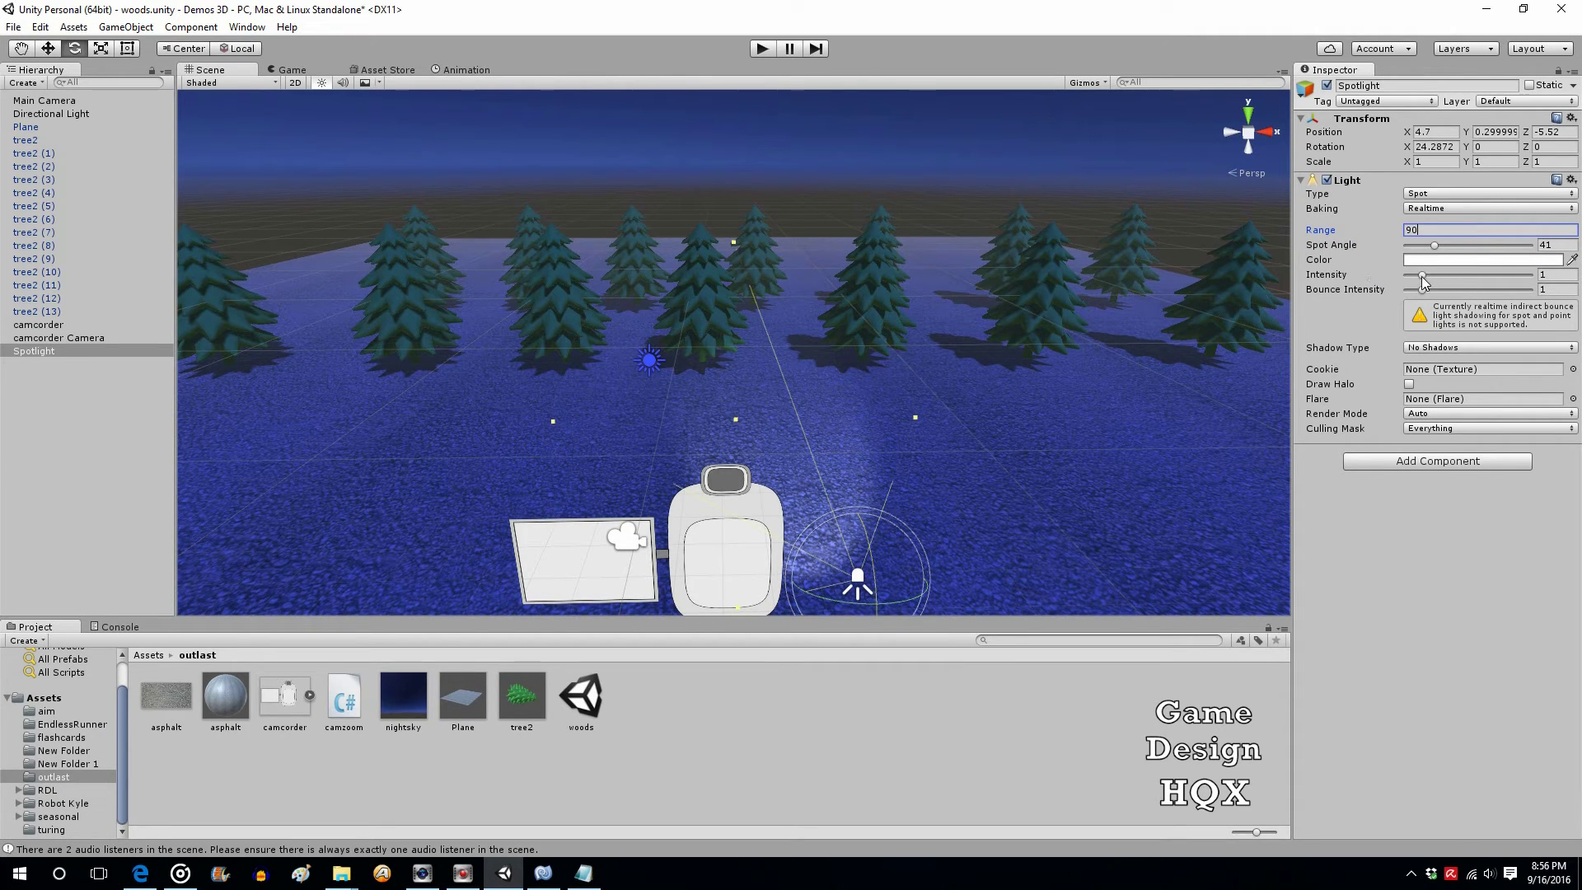
pyautogui.moveTo(1423, 276); pyautogui.dragTo(1456, 280)
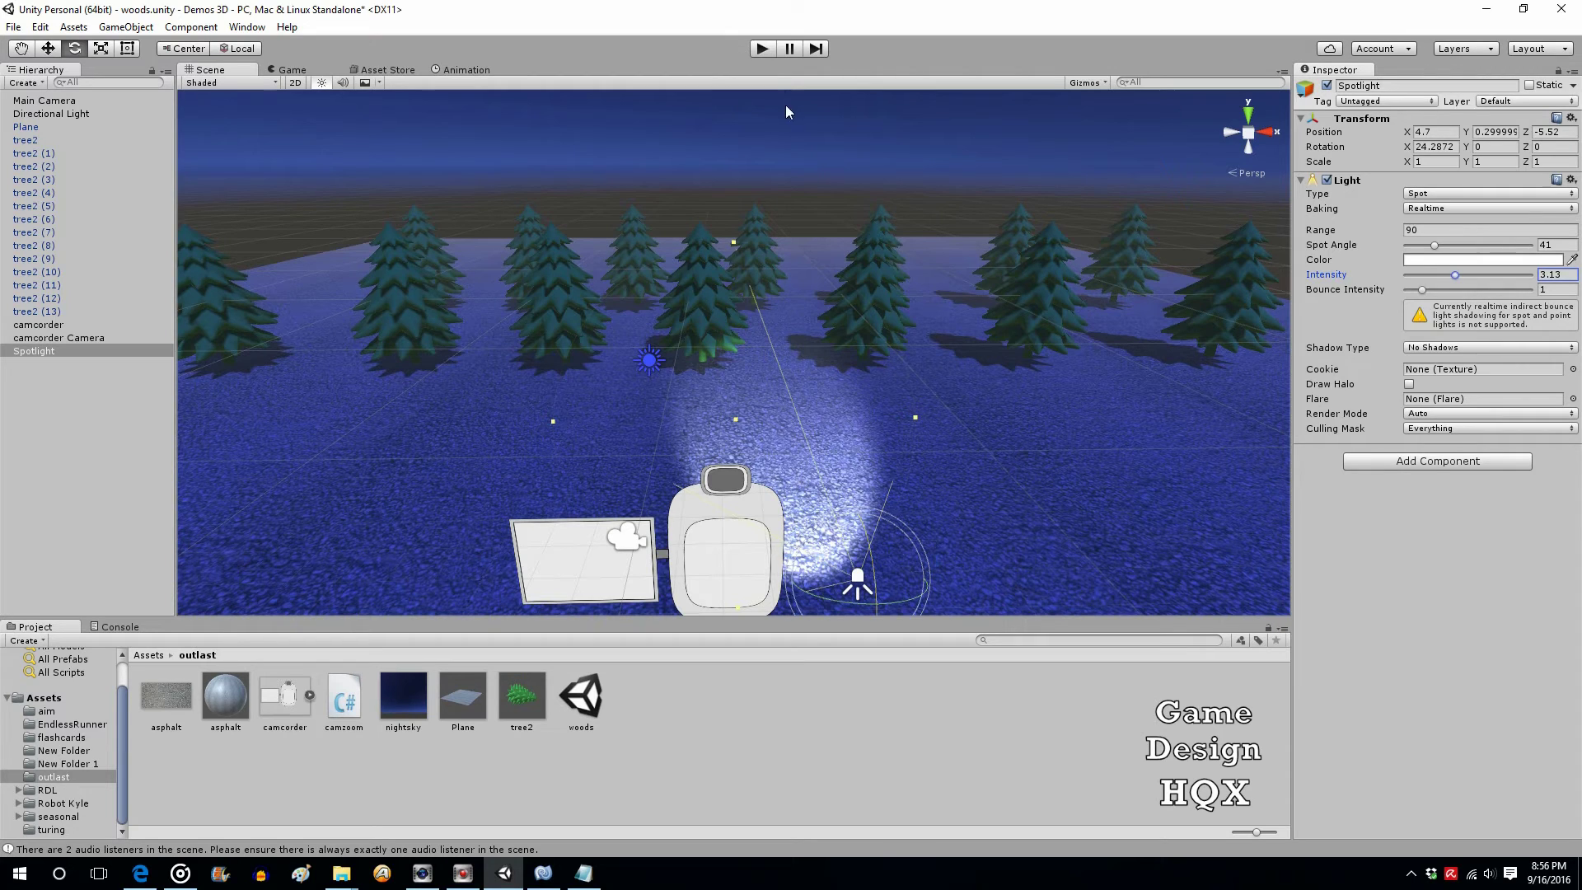
pyautogui.click(763, 50)
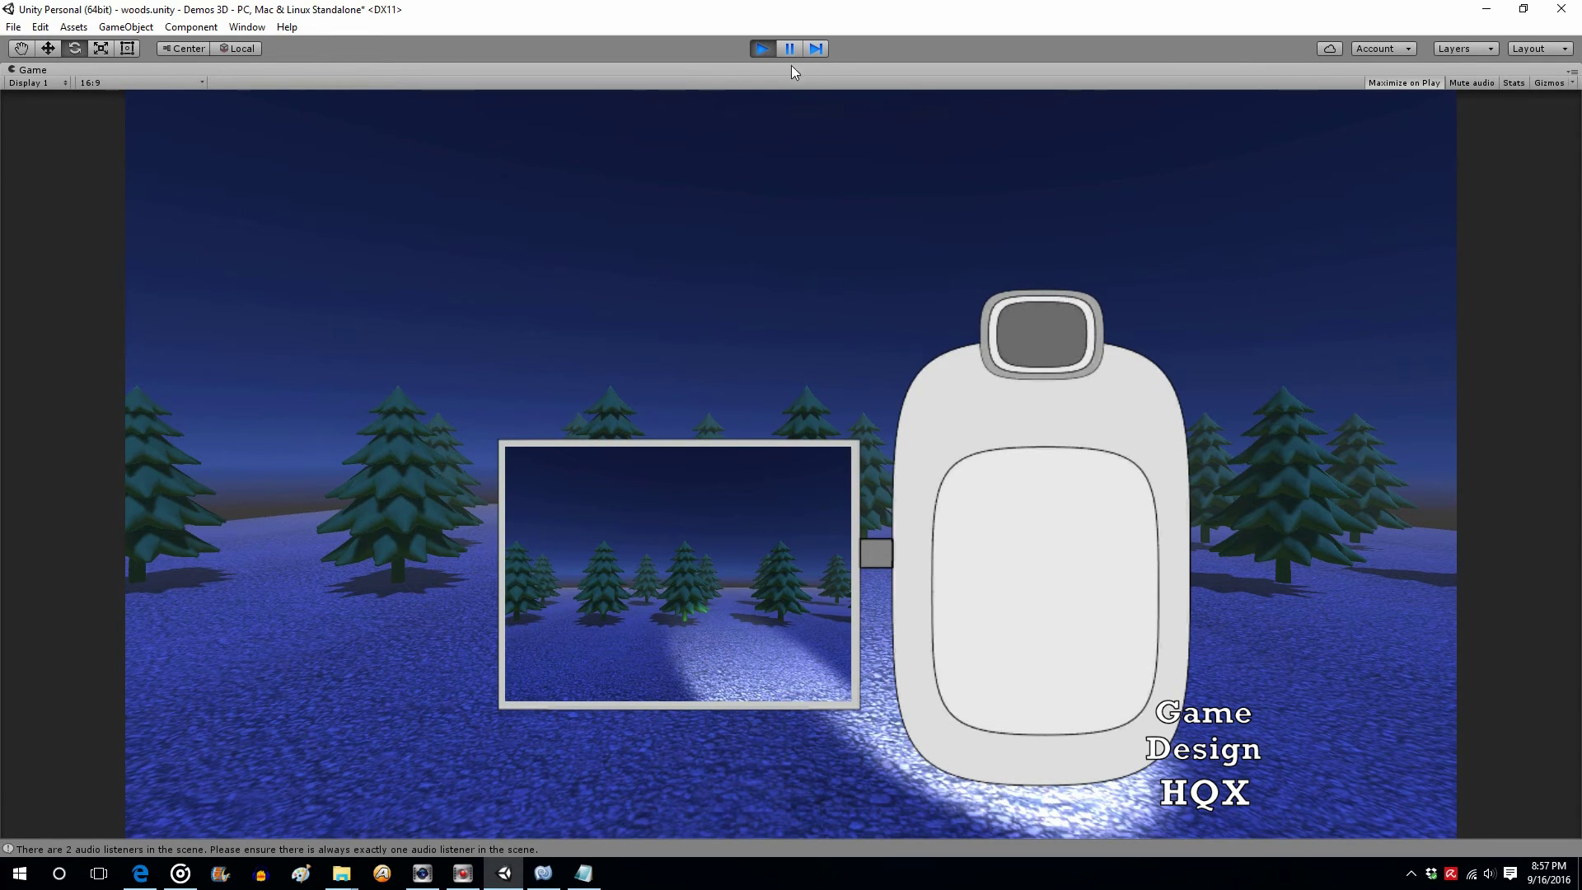
pyautogui.click(762, 48)
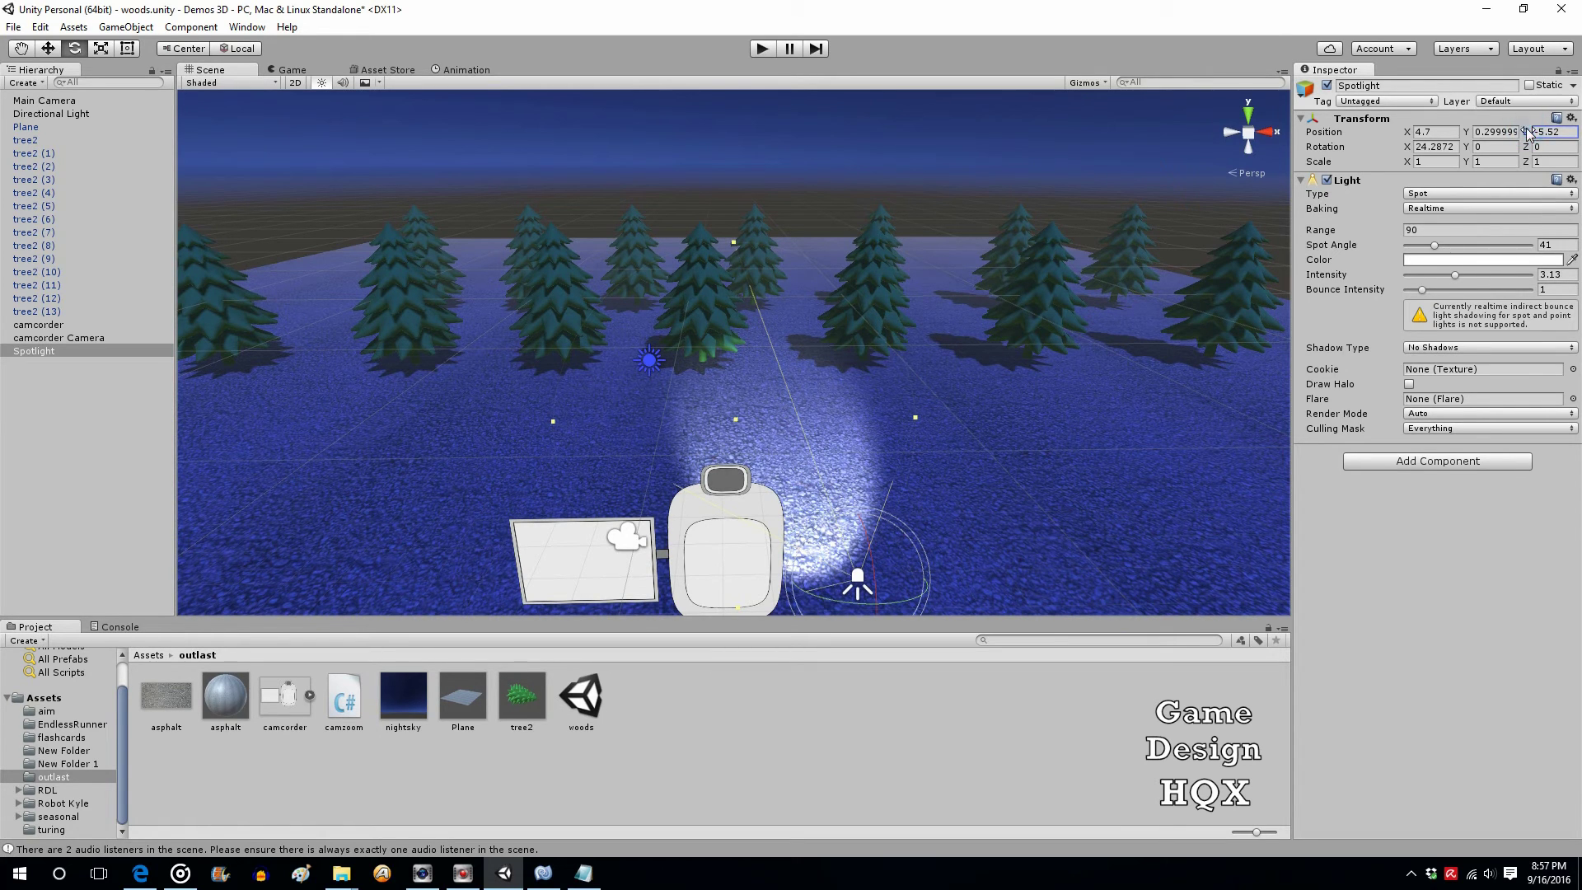
# Step: Move the Spotlight to Z -4.35, angle its beam left toward the trees, and test-play the scene
pyautogui.moveTo(1527, 134); pyautogui.dragTo(1561, 133)
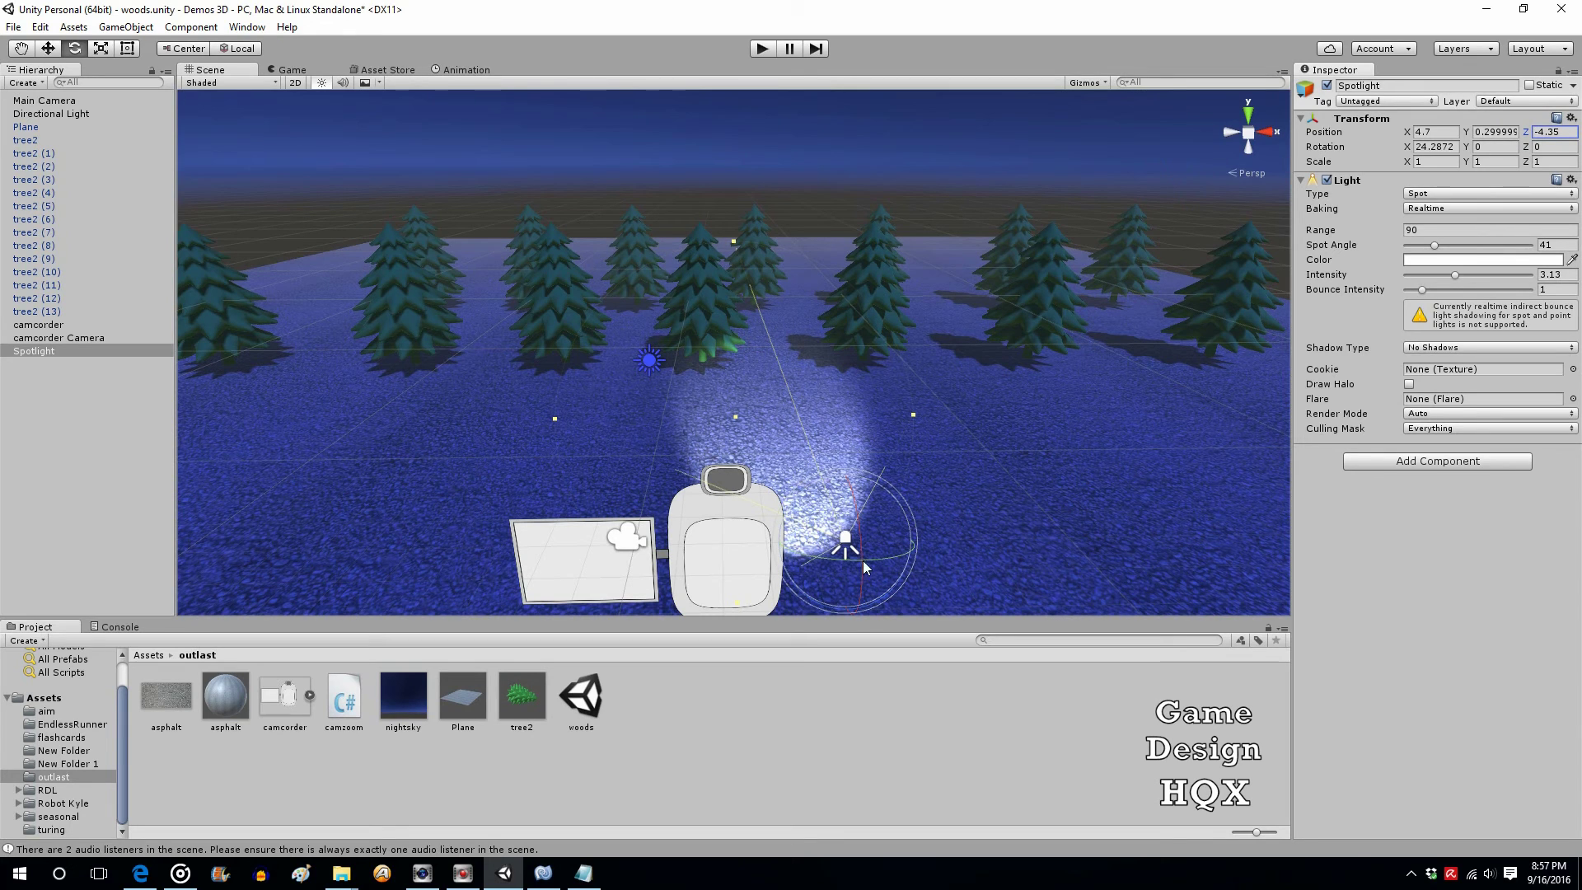
pyautogui.moveTo(844, 553); pyautogui.dragTo(862, 558)
pyautogui.click(769, 49)
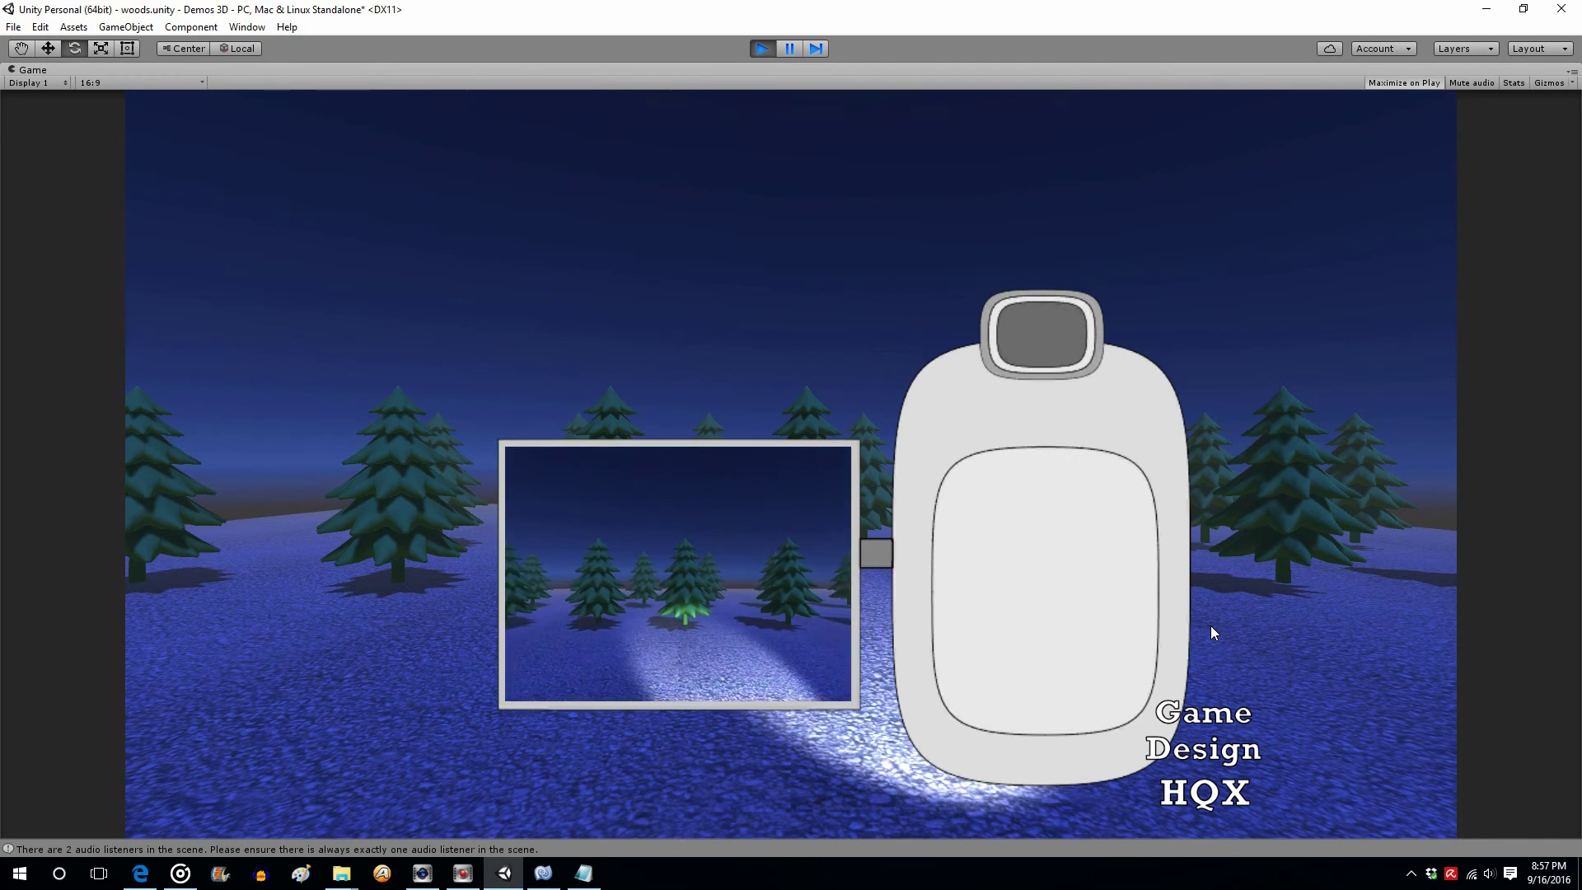
pyautogui.click(764, 52)
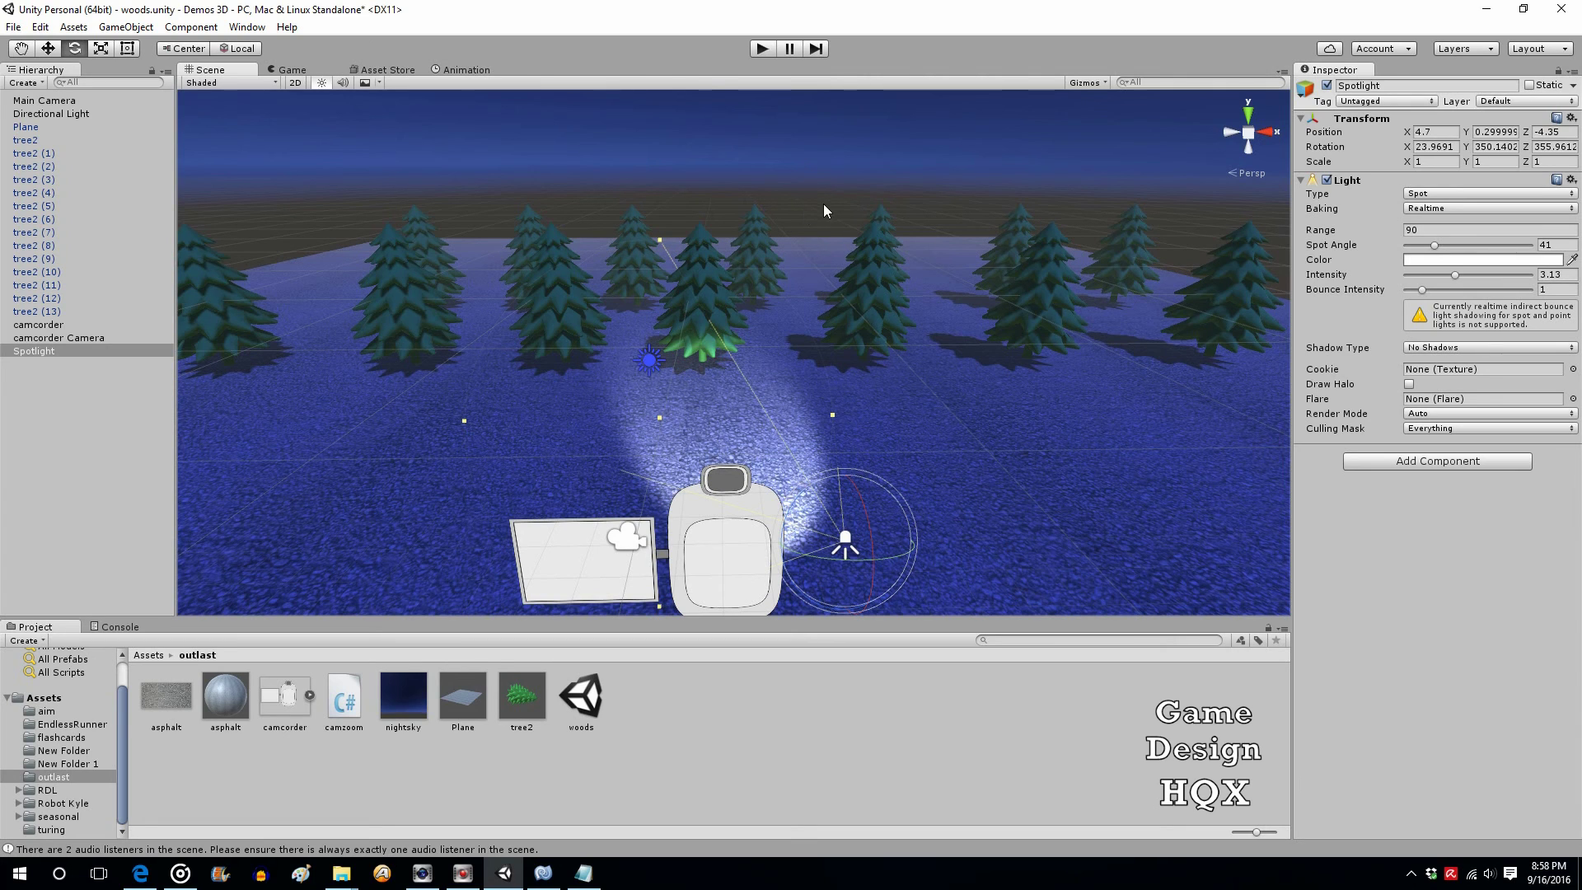
# Step: Select the nightsky material in the outlast folder to show its Sky Tint and Exposure 0.42
pyautogui.click(403, 696)
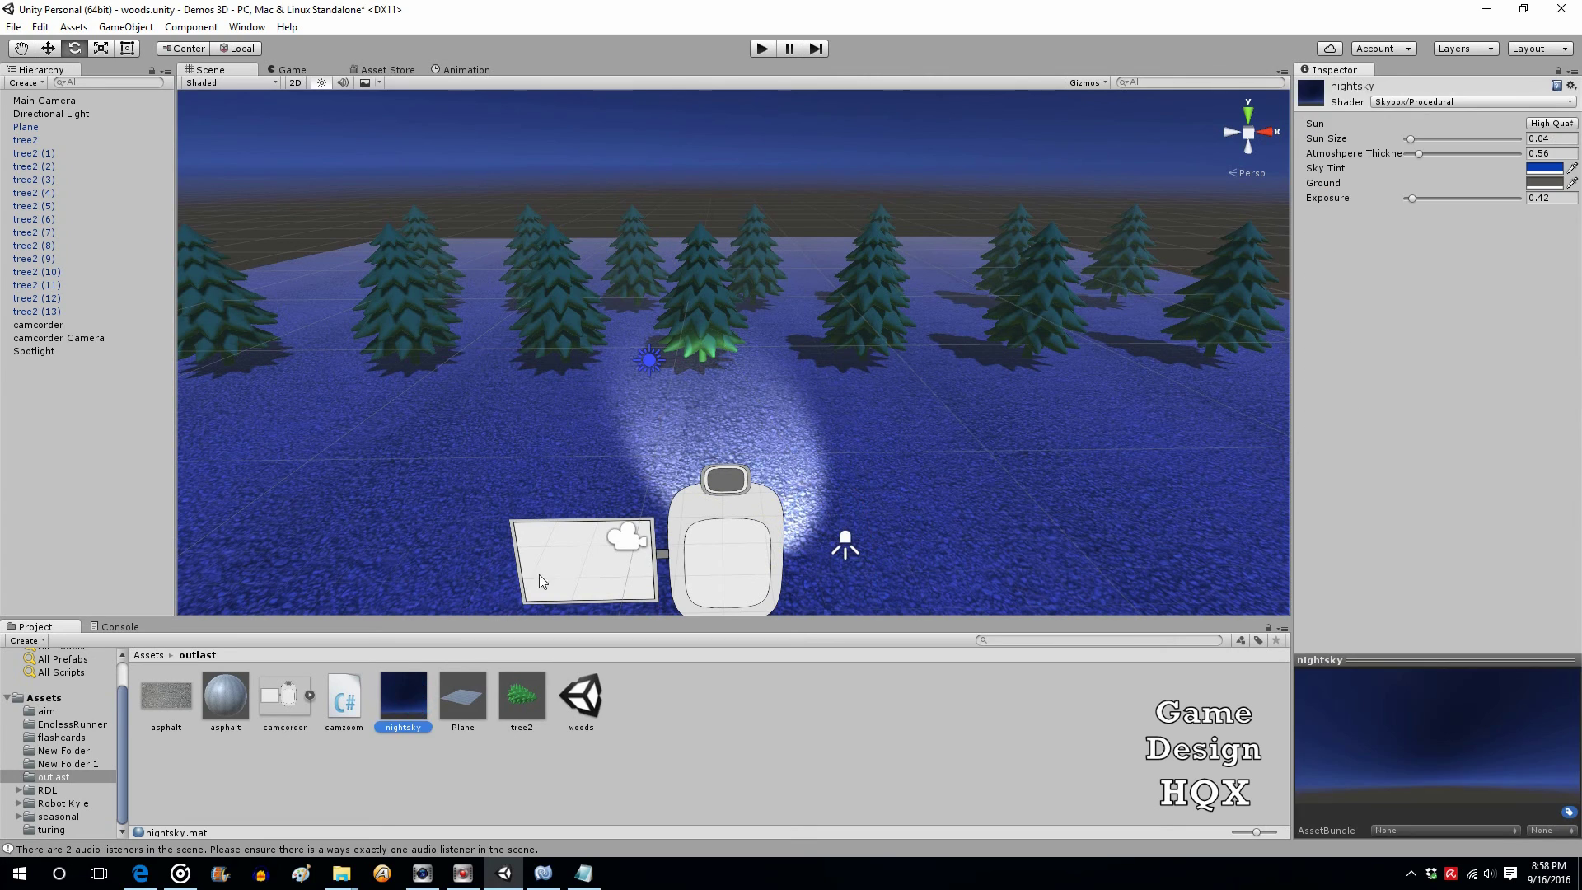